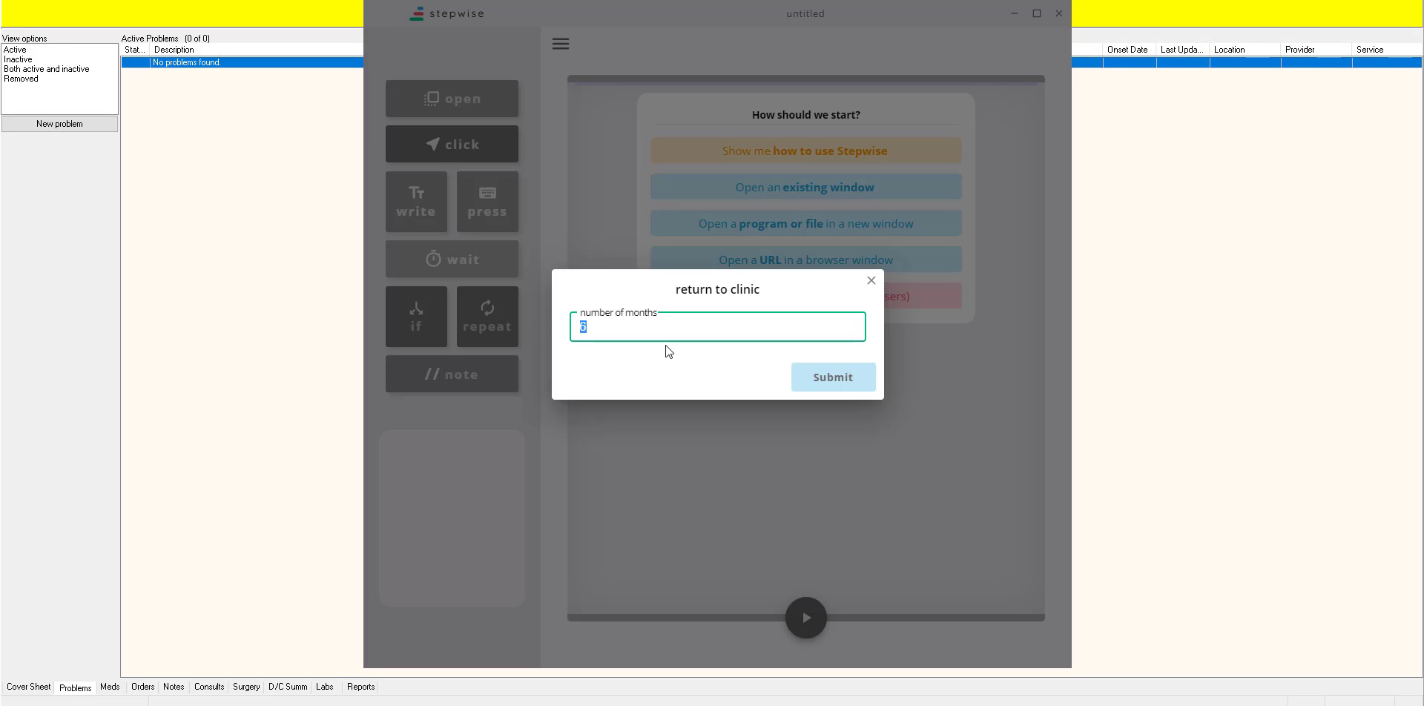
# Step: Submit the number of months to run the saved return to clinic workflow, and review its list of steps
pyautogui.press('Return')
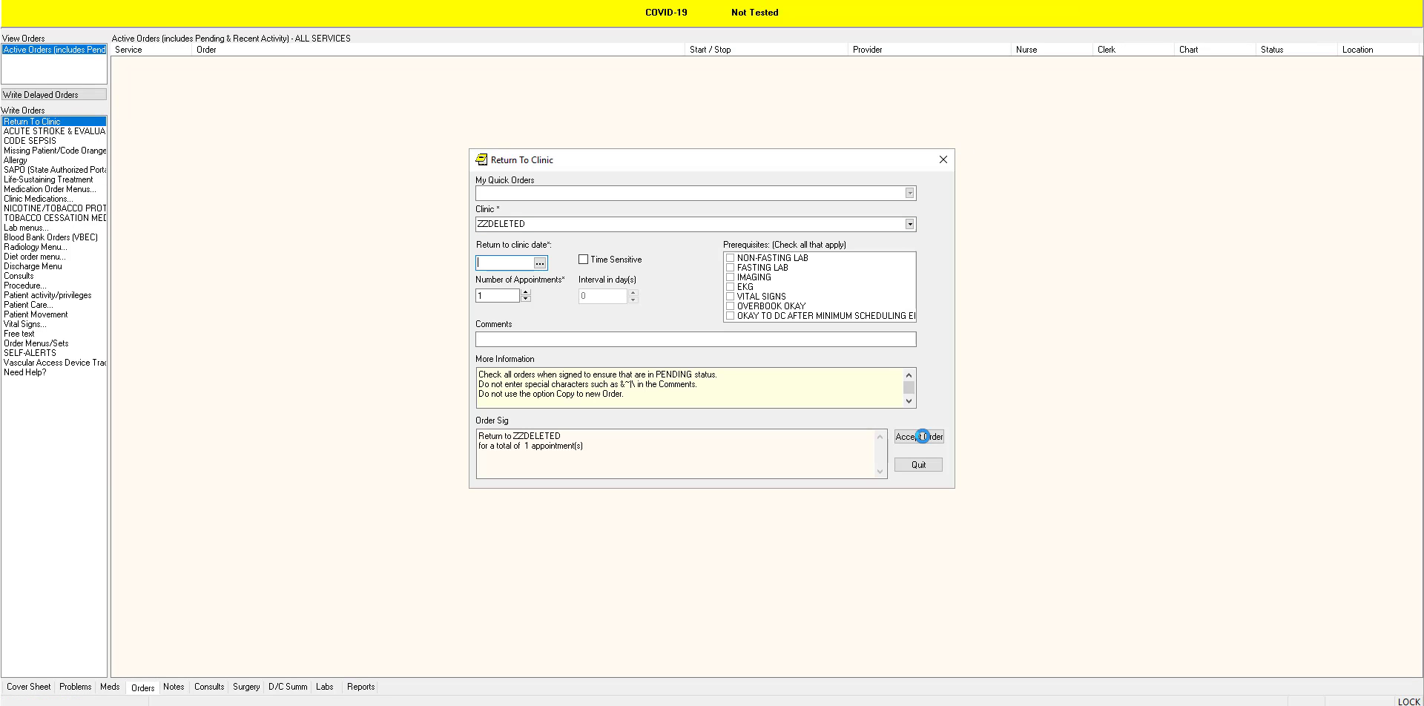
pyautogui.click(923, 436)
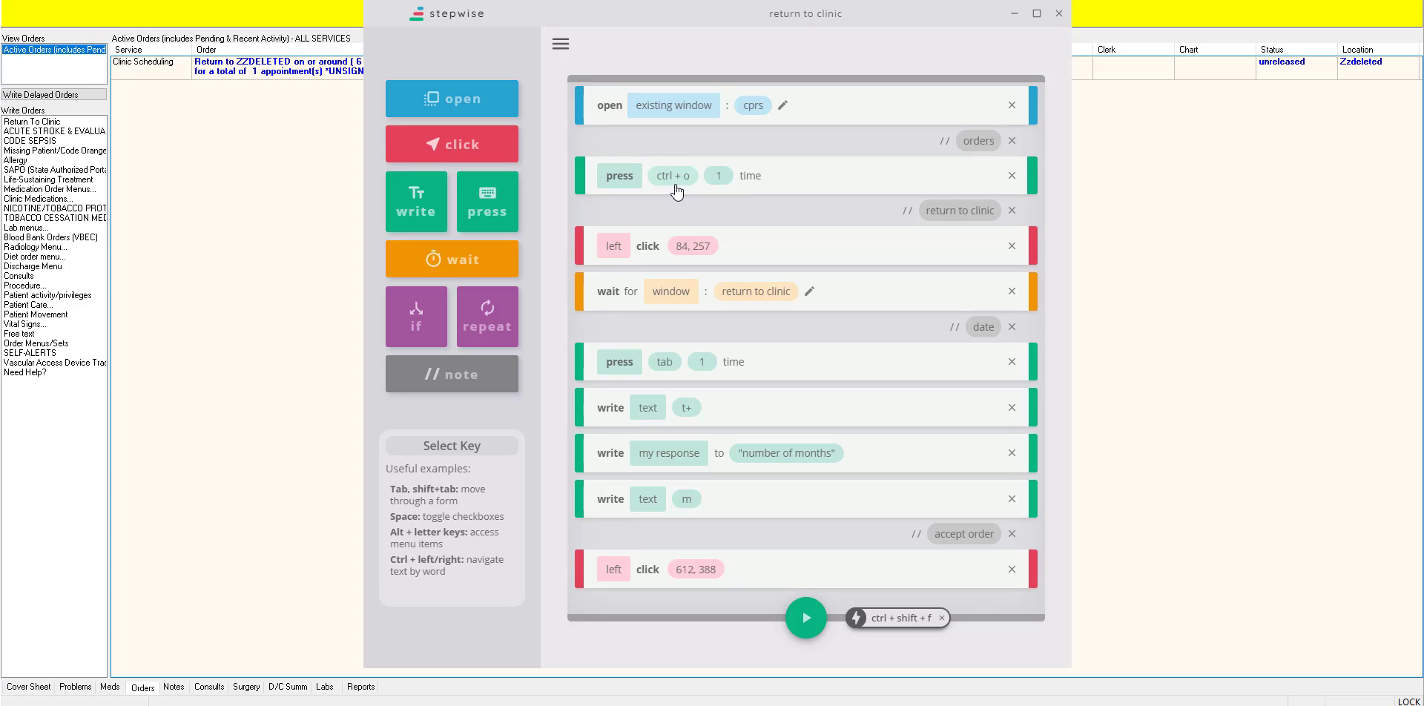
pyautogui.scroll(-1, 741, 230)
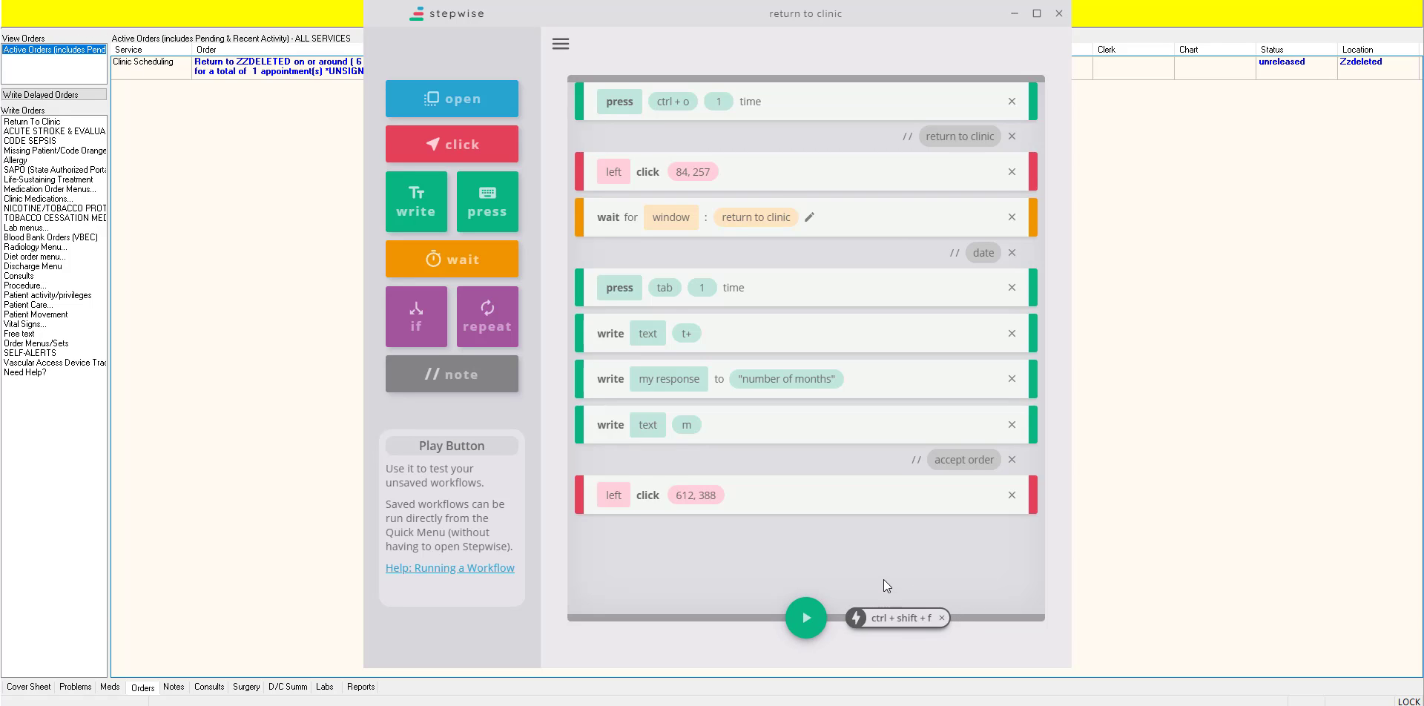
pyautogui.scroll(1, 858, 568)
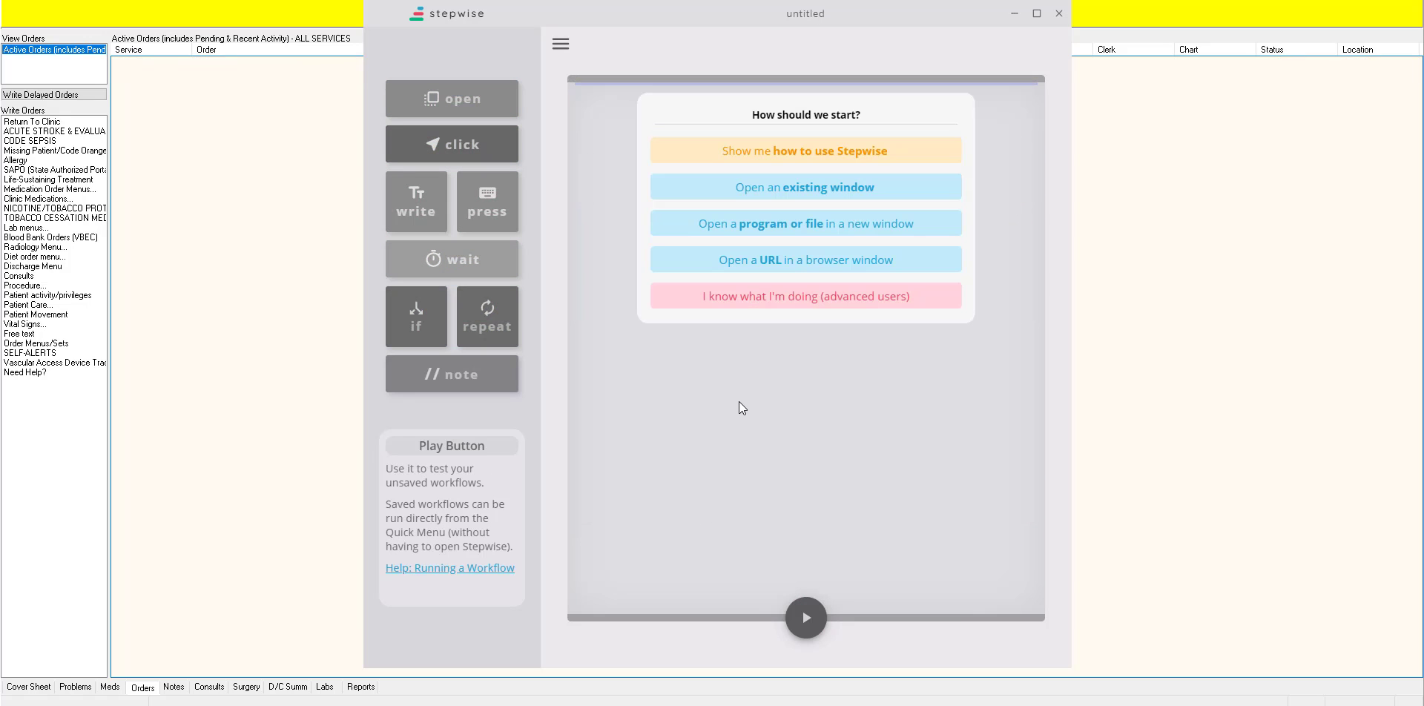
# Step: Start a new workflow that opens the existing window named cprs and test-run it
pyautogui.click(754, 201)
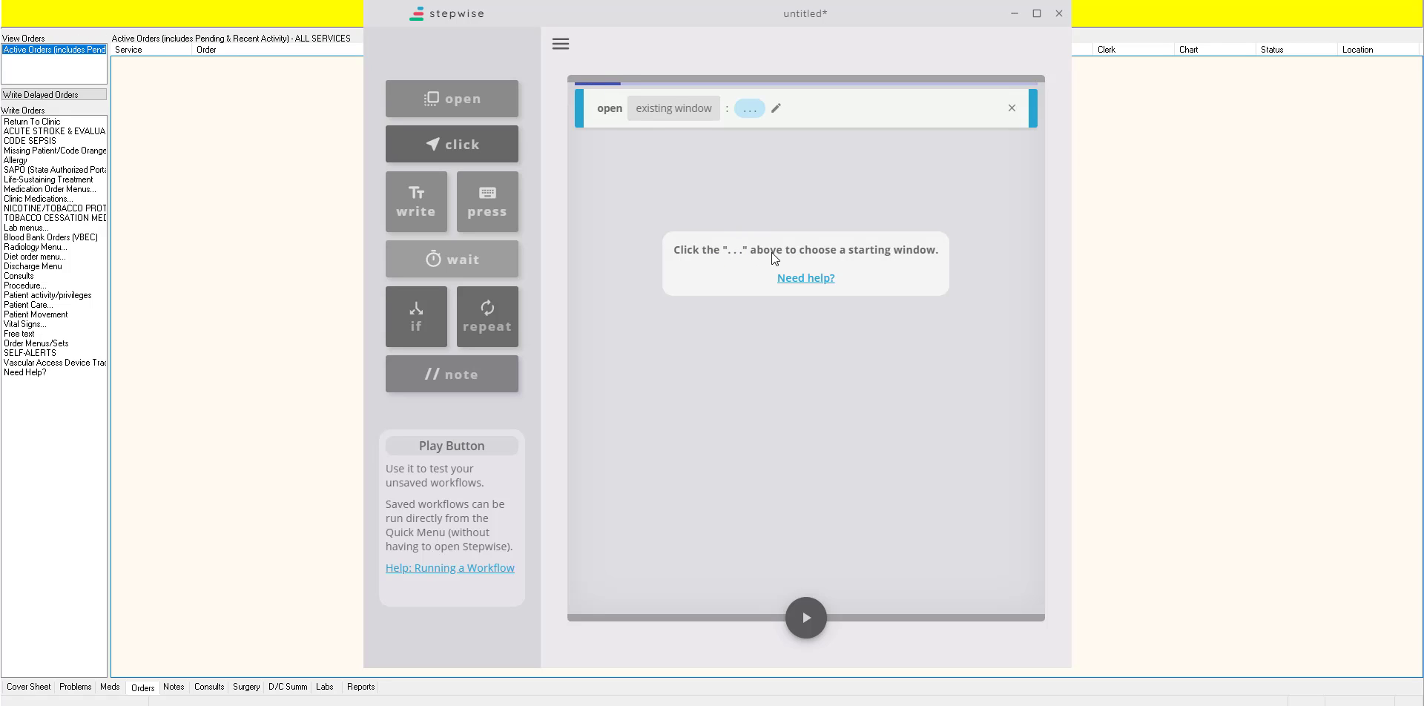
pyautogui.click(776, 109)
pyautogui.write('cprs')
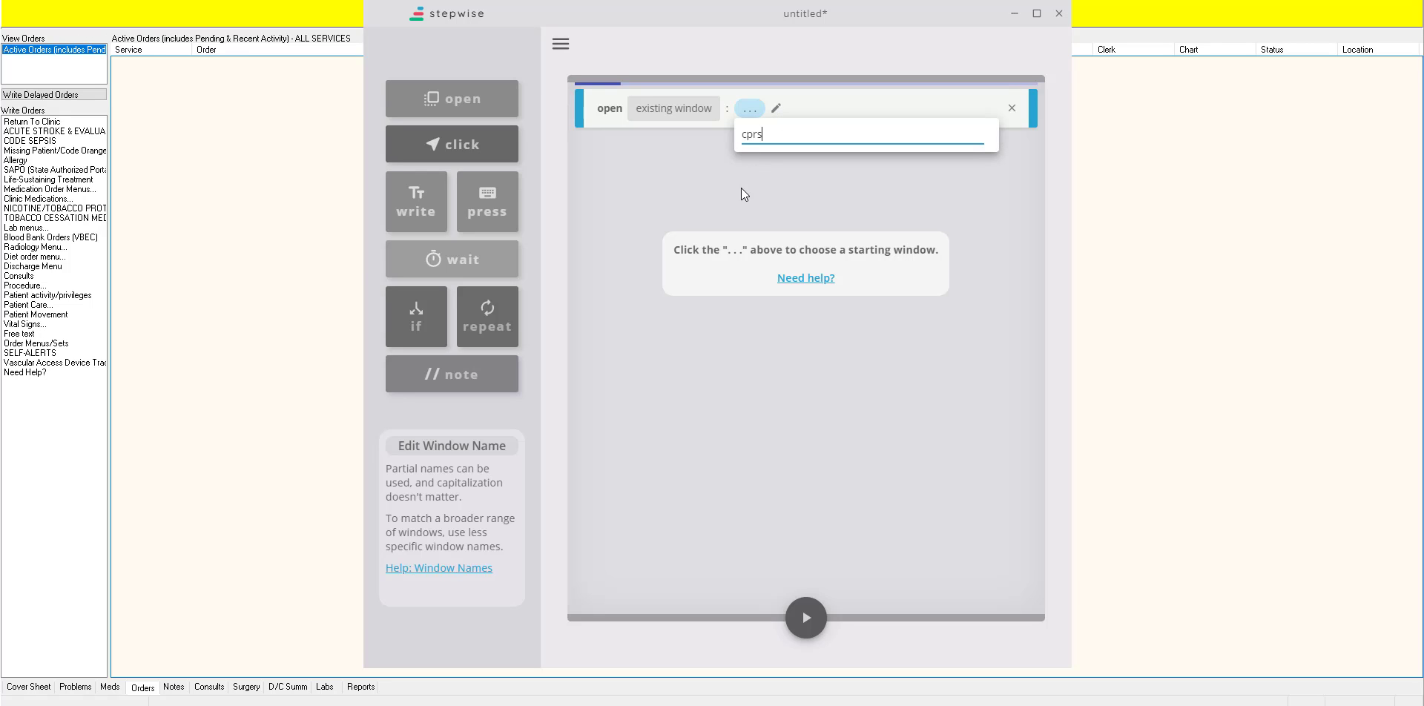
pyautogui.press('Return')
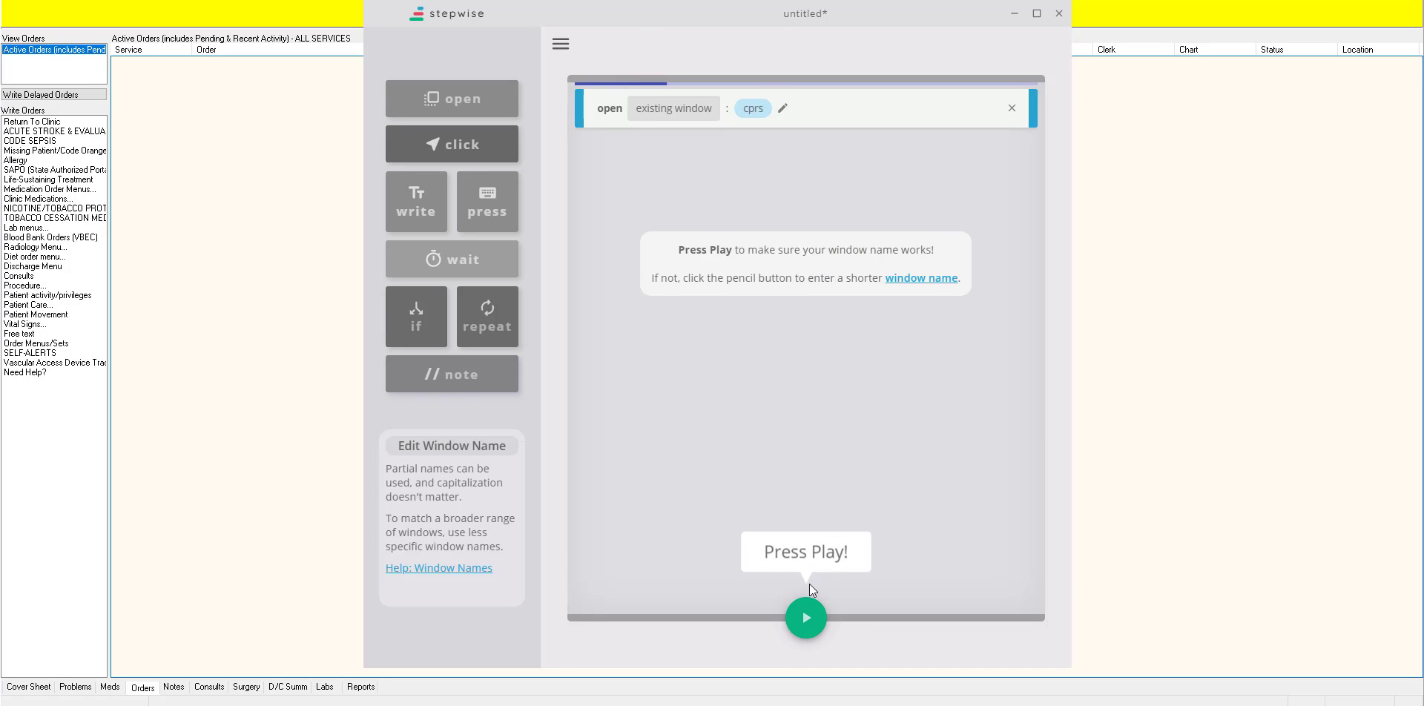
pyautogui.click(806, 616)
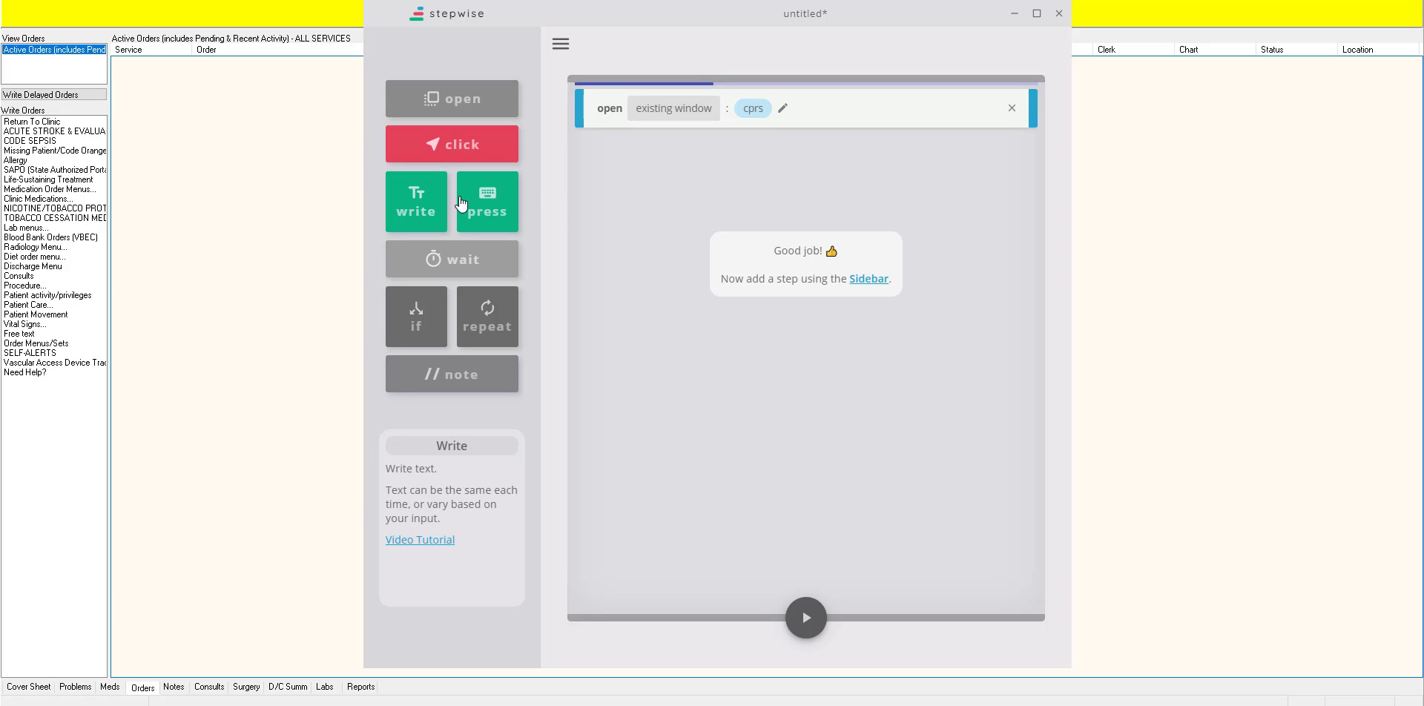
# Step: Add a press step for ctrl + o, performed 1 time, and test-run the workflow
pyautogui.click(483, 204)
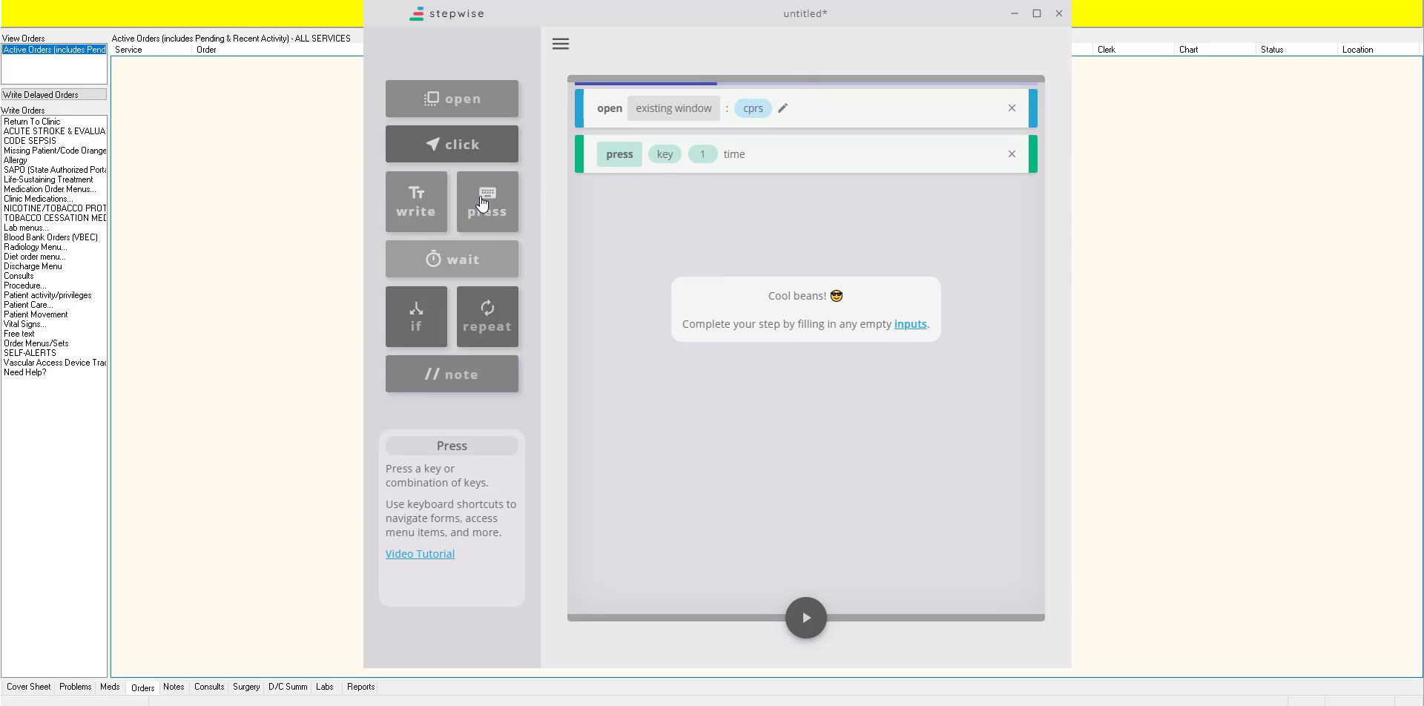
pyautogui.click(672, 159)
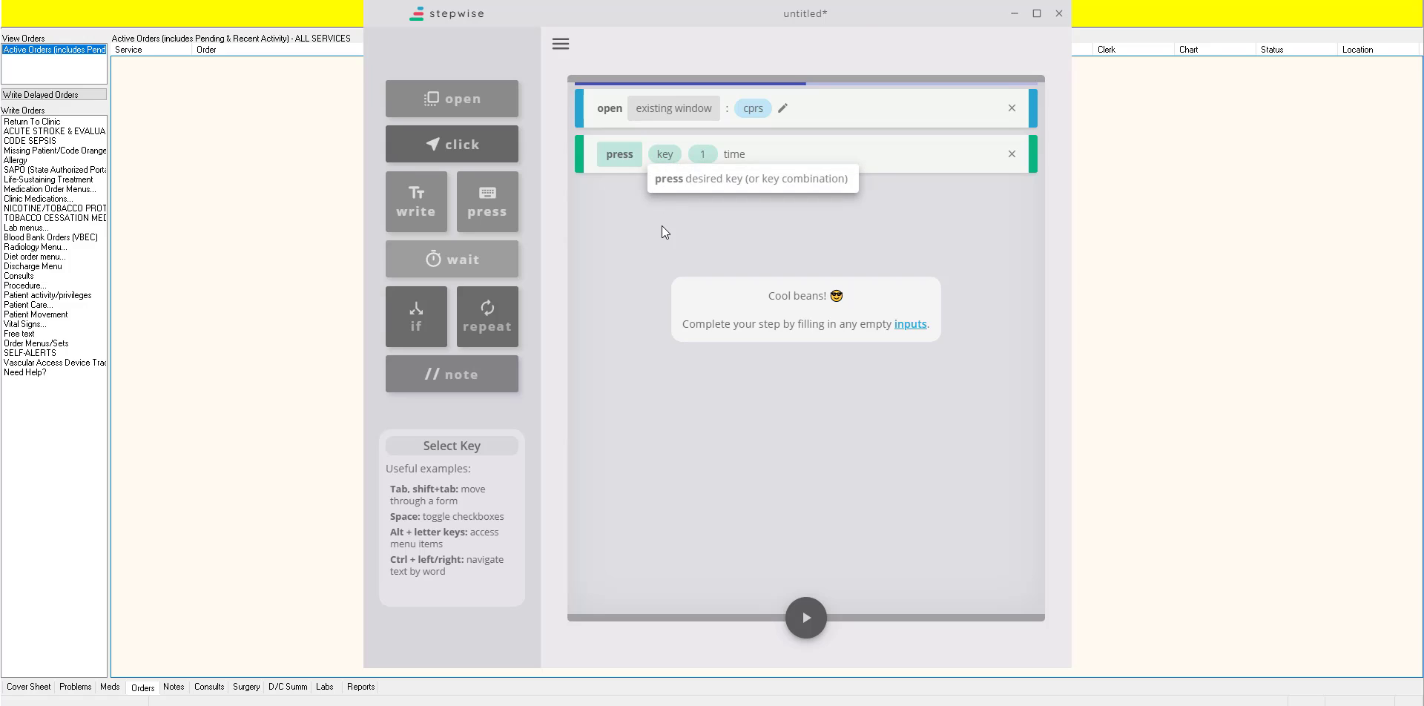
pyautogui.hotkey('ctrl', 'o')
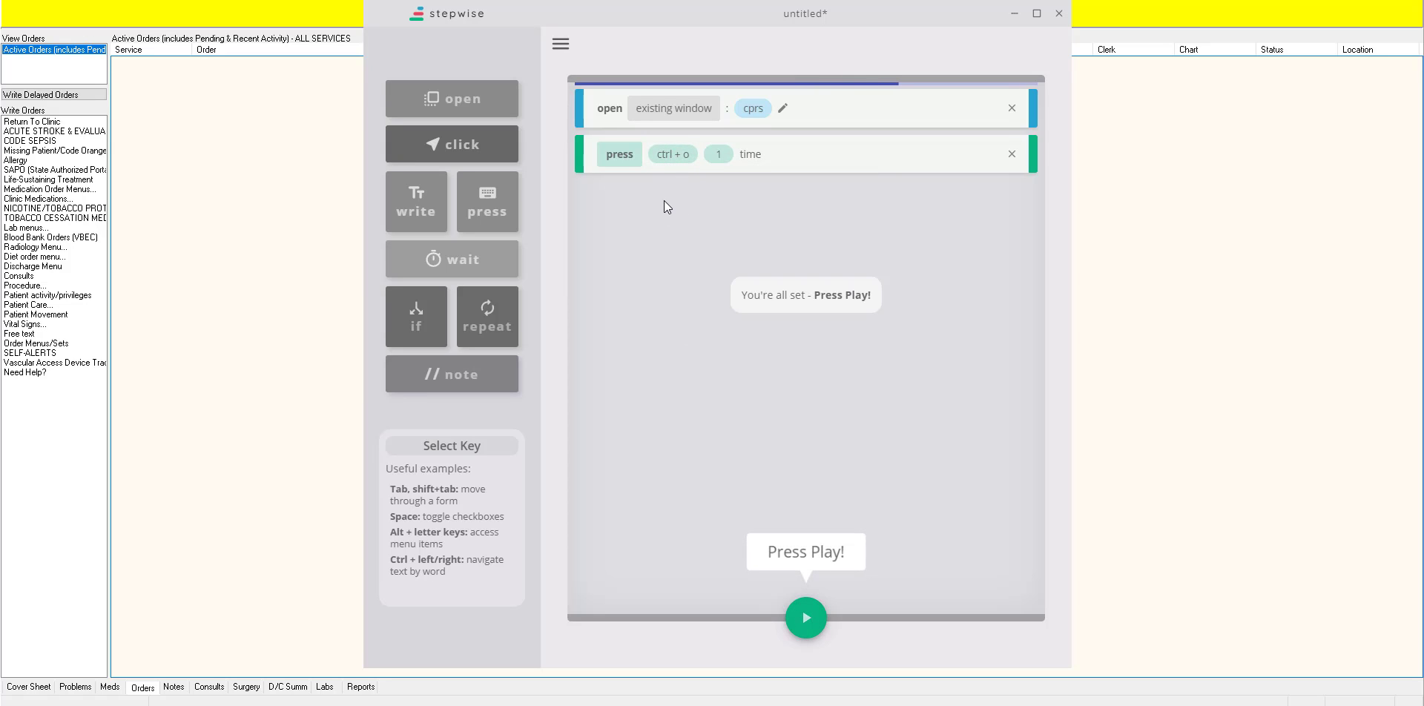
pyautogui.click(805, 618)
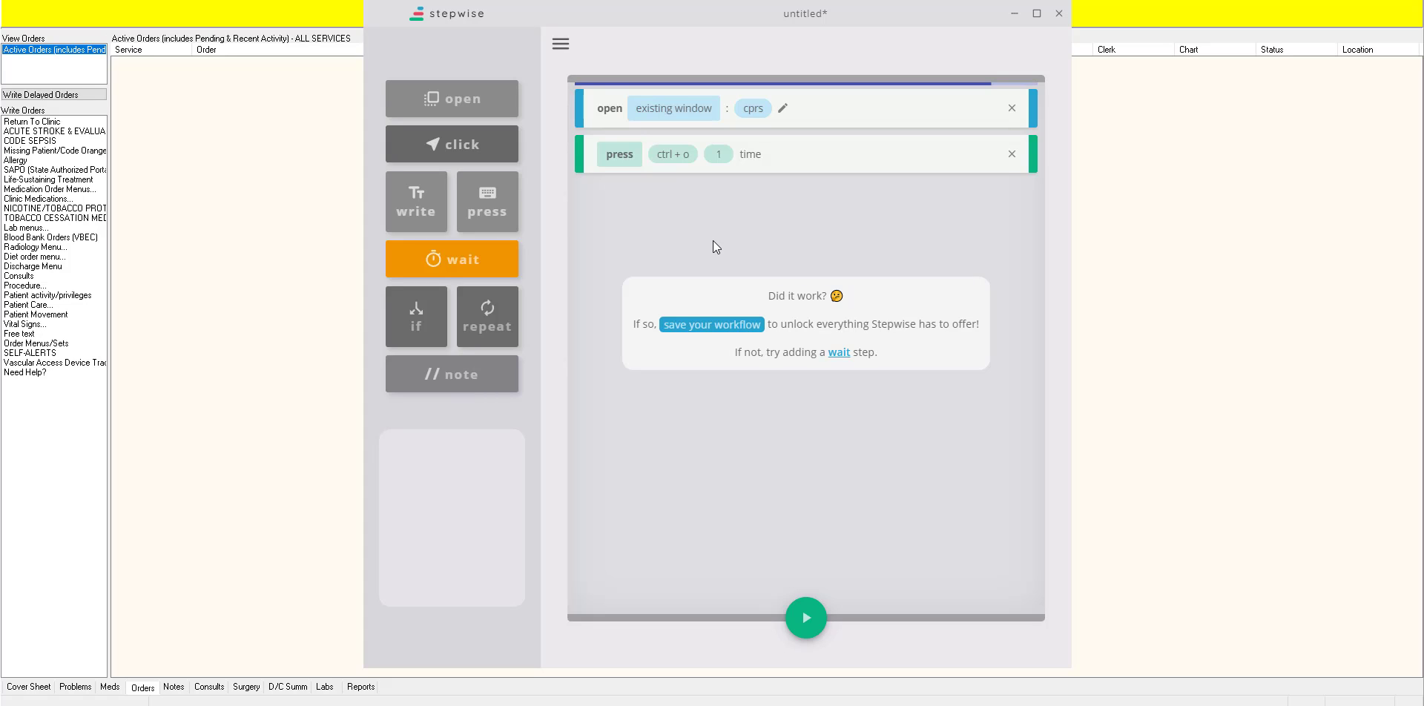
# Step: Save the workflow as test in the Stepwise Workflows folder
pyautogui.click(703, 326)
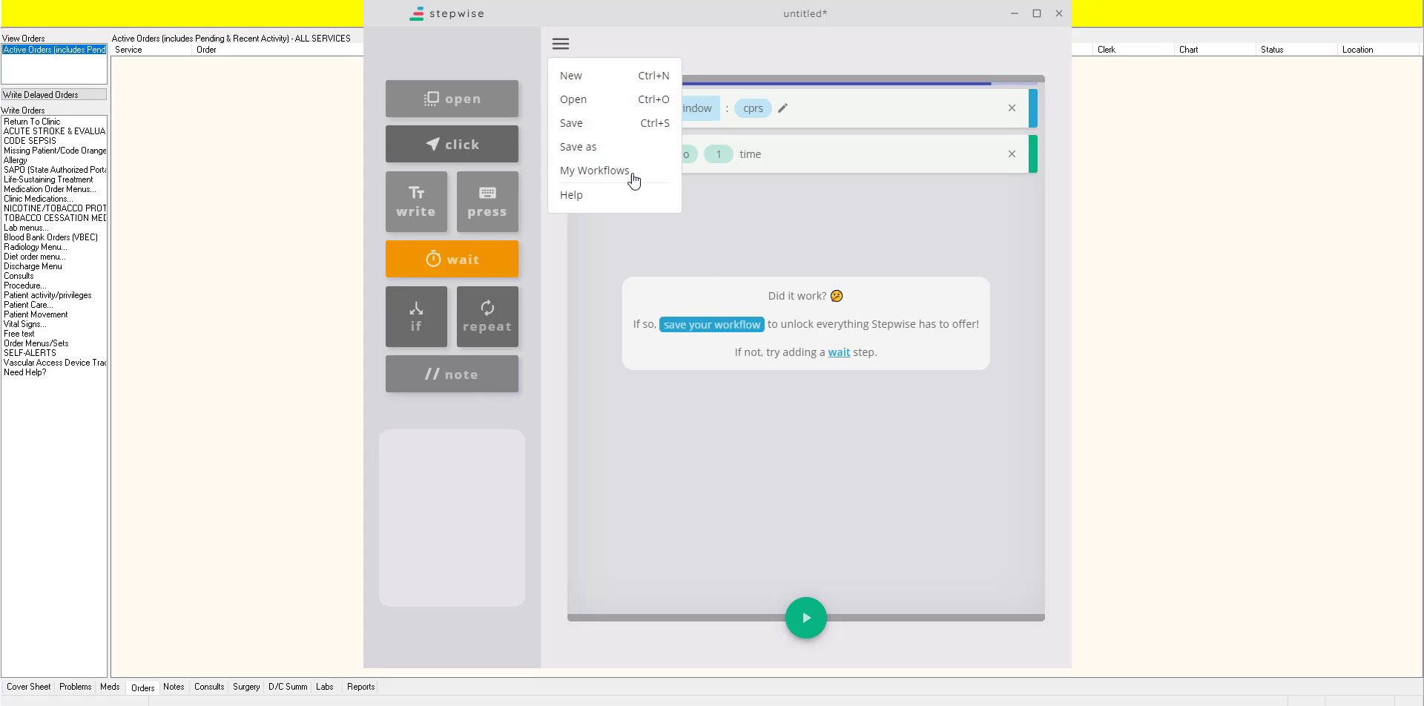
pyautogui.click(602, 123)
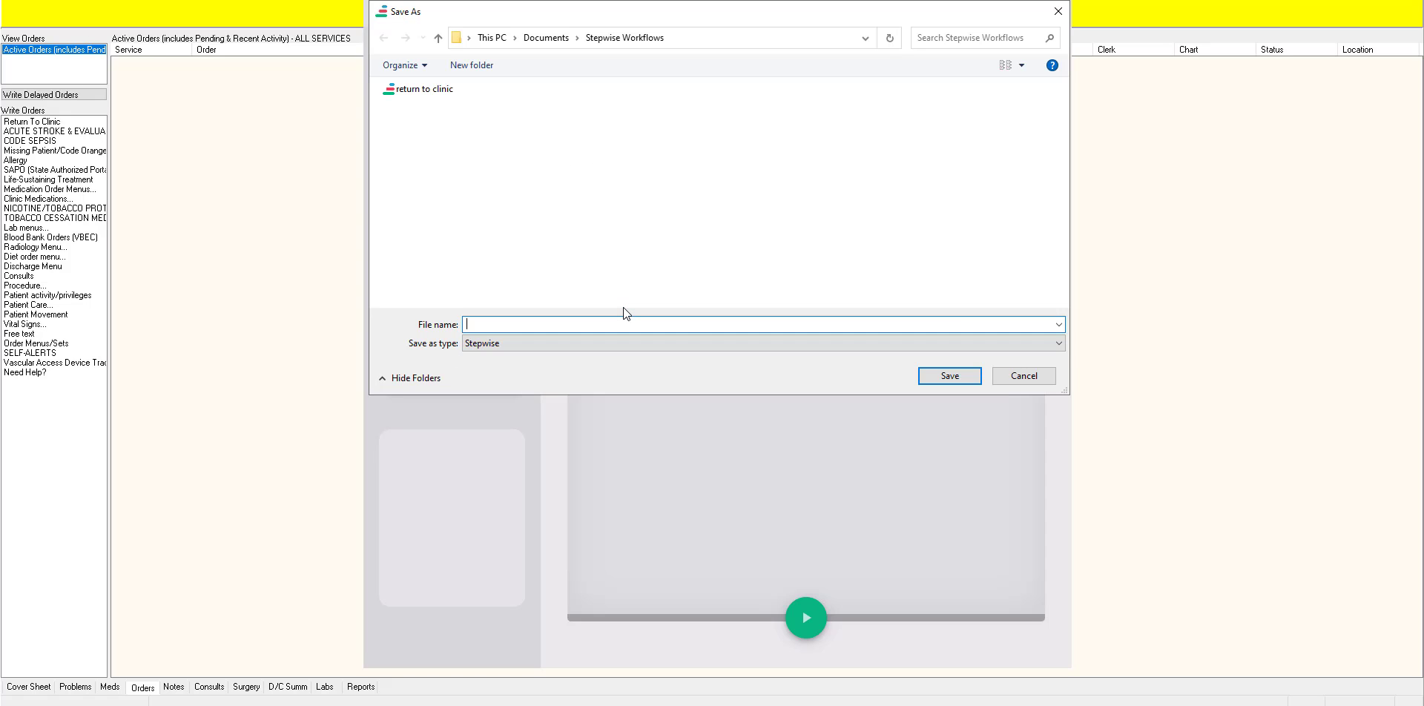
pyautogui.write('test')
pyautogui.press('Return')
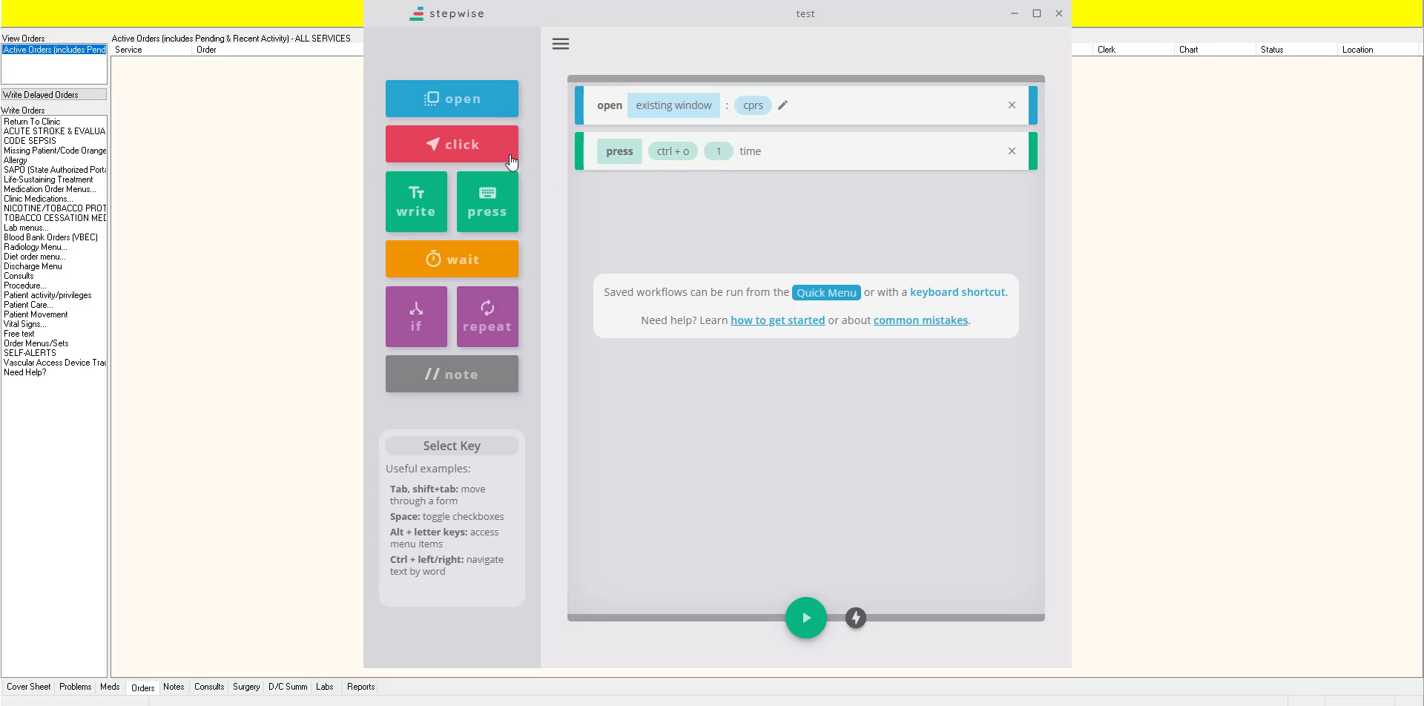
# Step: Add a left click step targeting the Return To Clinic entry in the Write Orders list
pyautogui.click(475, 144)
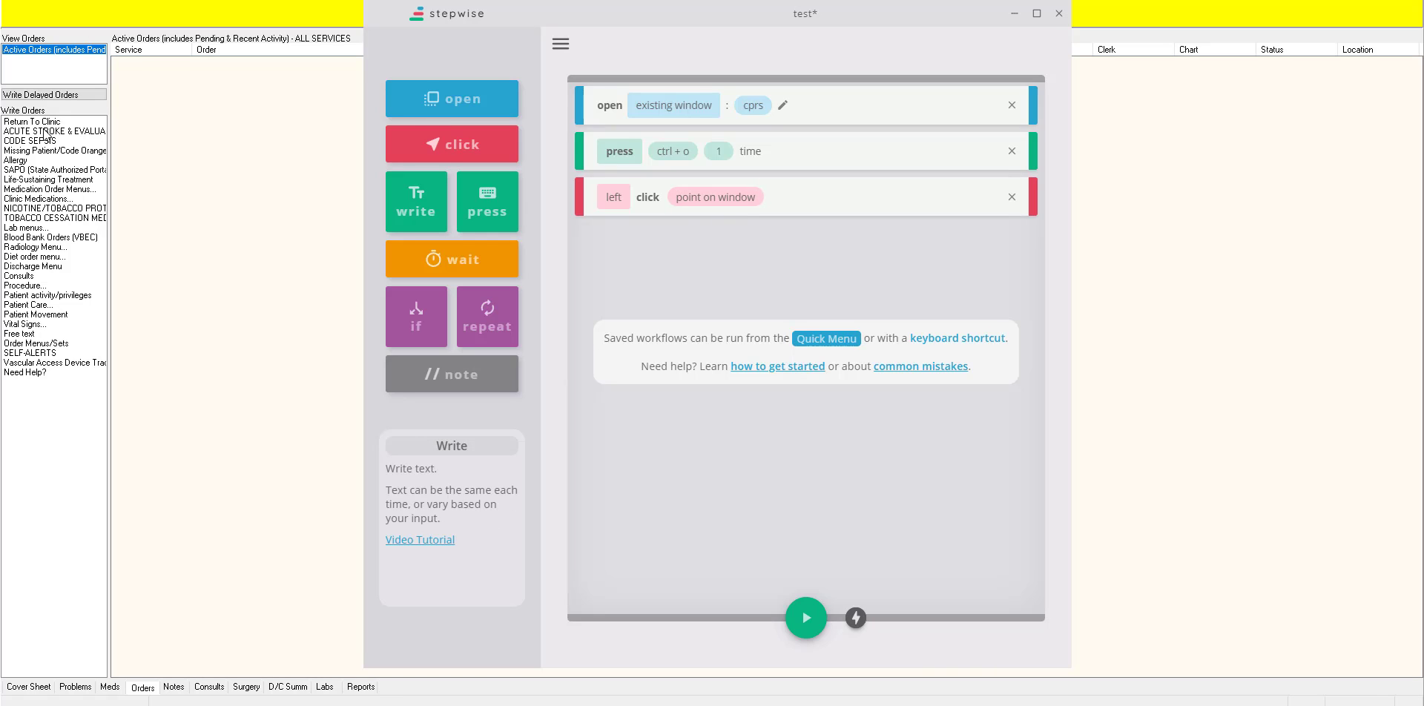
pyautogui.click(710, 198)
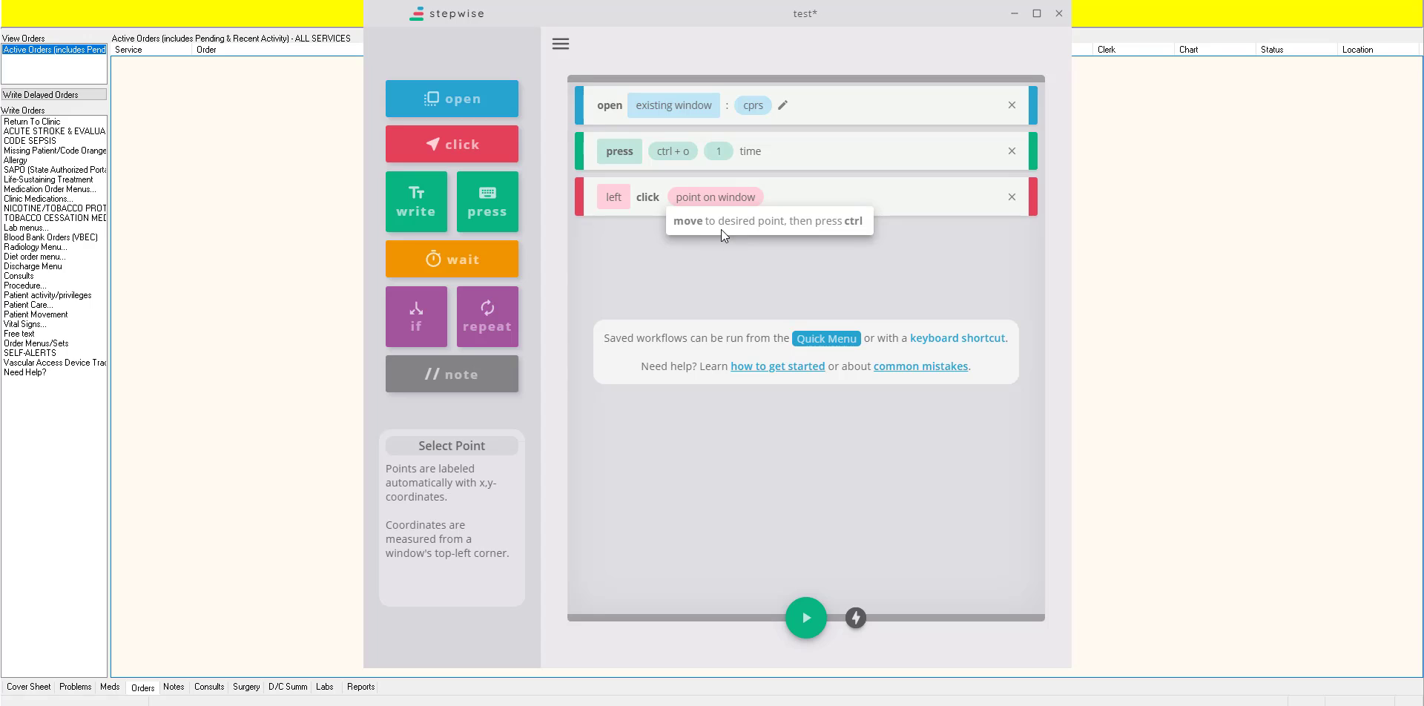
pyautogui.click(68, 122)
pyautogui.press('ctrl')
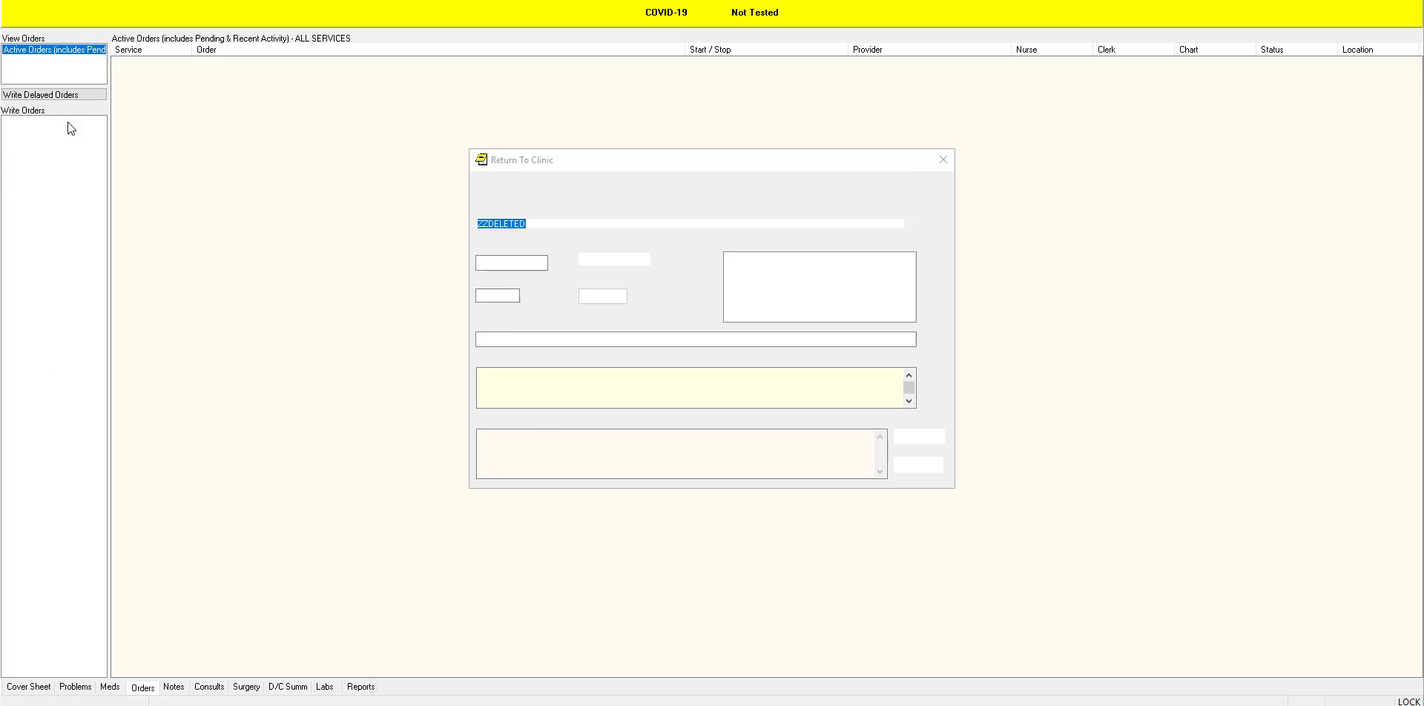
# Step: Examine the clinic field and the return to clinic date field in the Return To Clinic order form
pyautogui.click(533, 224)
pyautogui.doubleClick(479, 223)
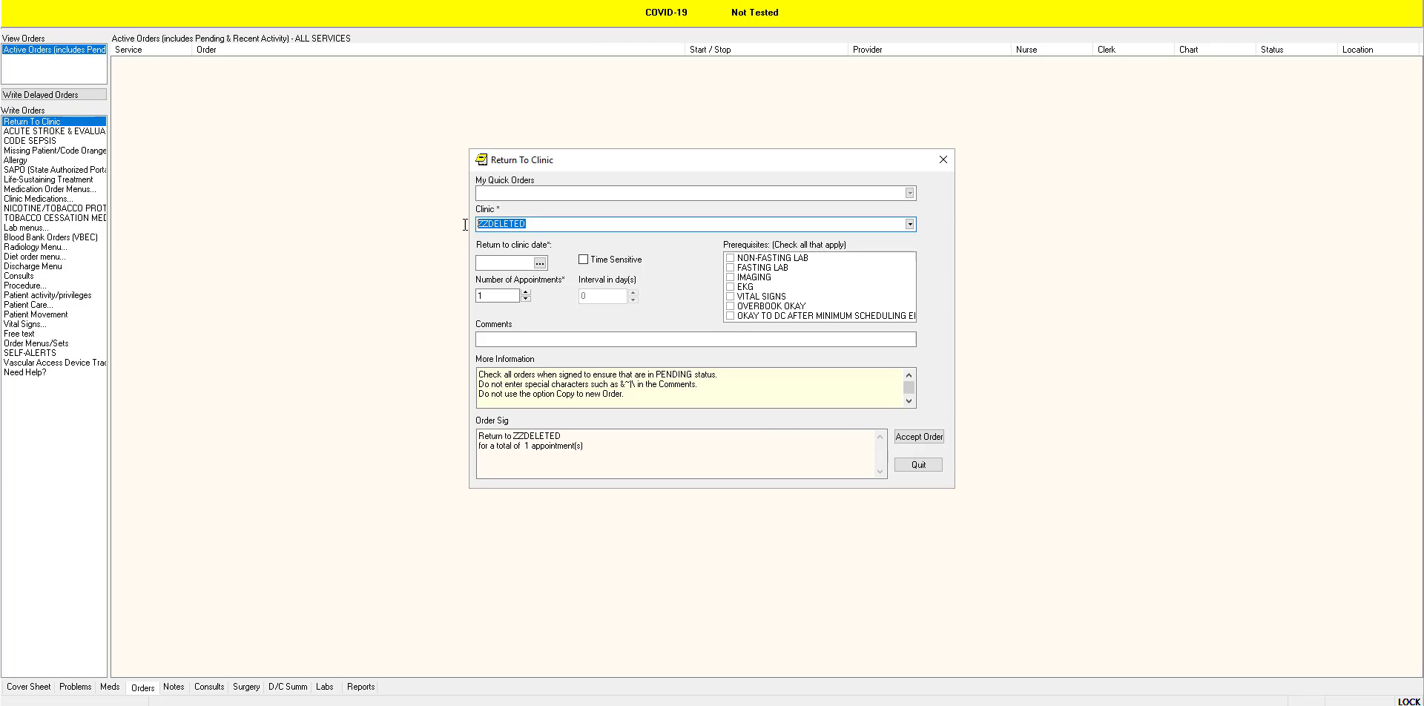
pyautogui.click(524, 224)
pyautogui.moveTo(526, 224); pyautogui.dragTo(478, 224)
pyautogui.click(509, 263)
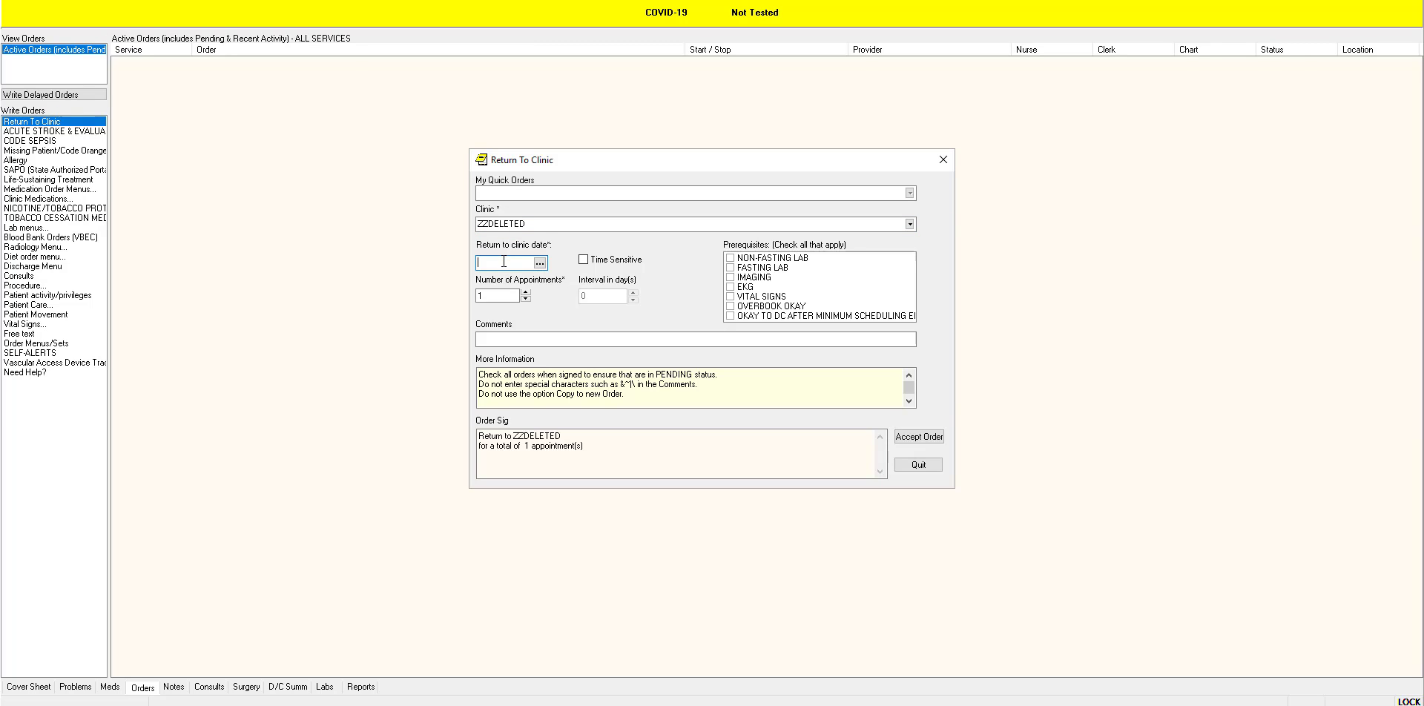
pyautogui.moveTo(527, 225); pyautogui.dragTo(476, 226)
pyautogui.click(510, 263)
# Step: Try moving from the clinic field to the return to clinic date and entering t+6m
pyautogui.click(544, 226)
pyautogui.press('Tab')
pyautogui.write('t+3')
pyautogui.press('BackSpace')
pyautogui.write('6m')
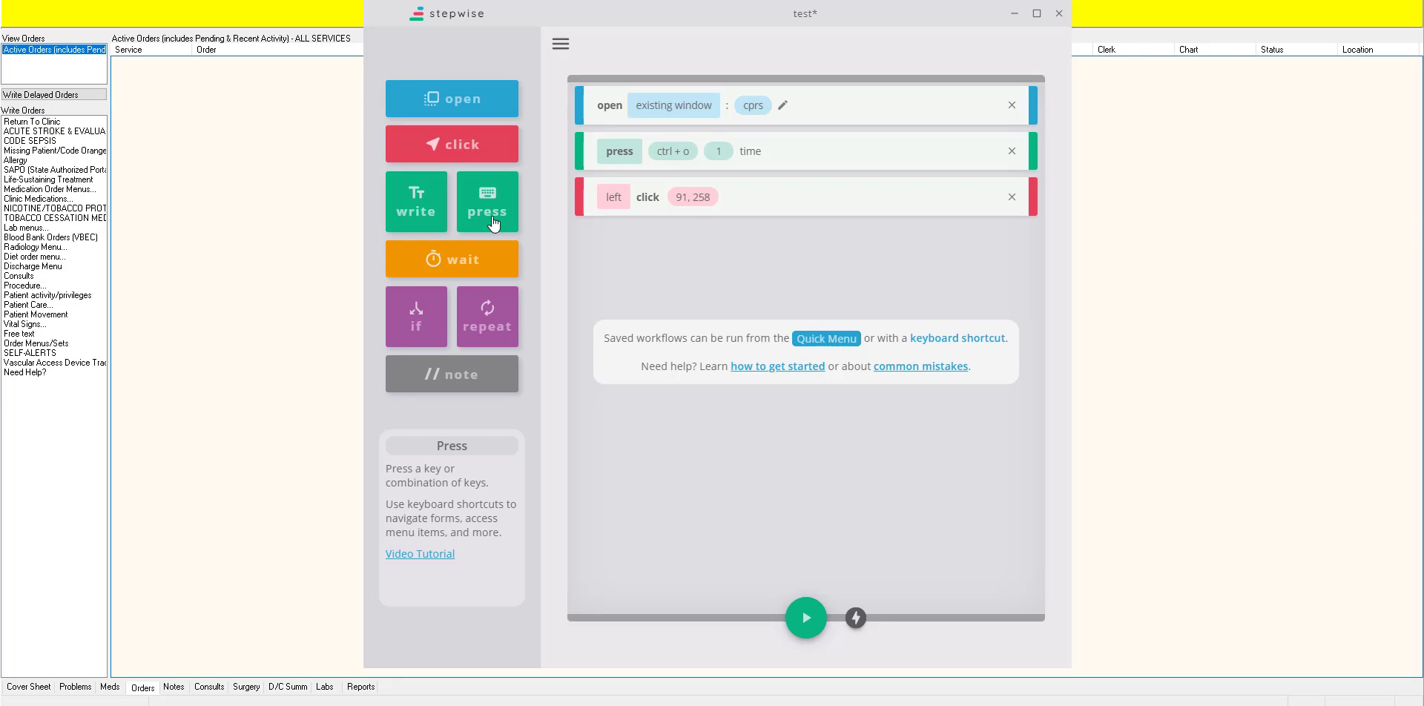
# Step: Add a press step for the tab key, performed 1 time, after the click step
pyautogui.click(492, 218)
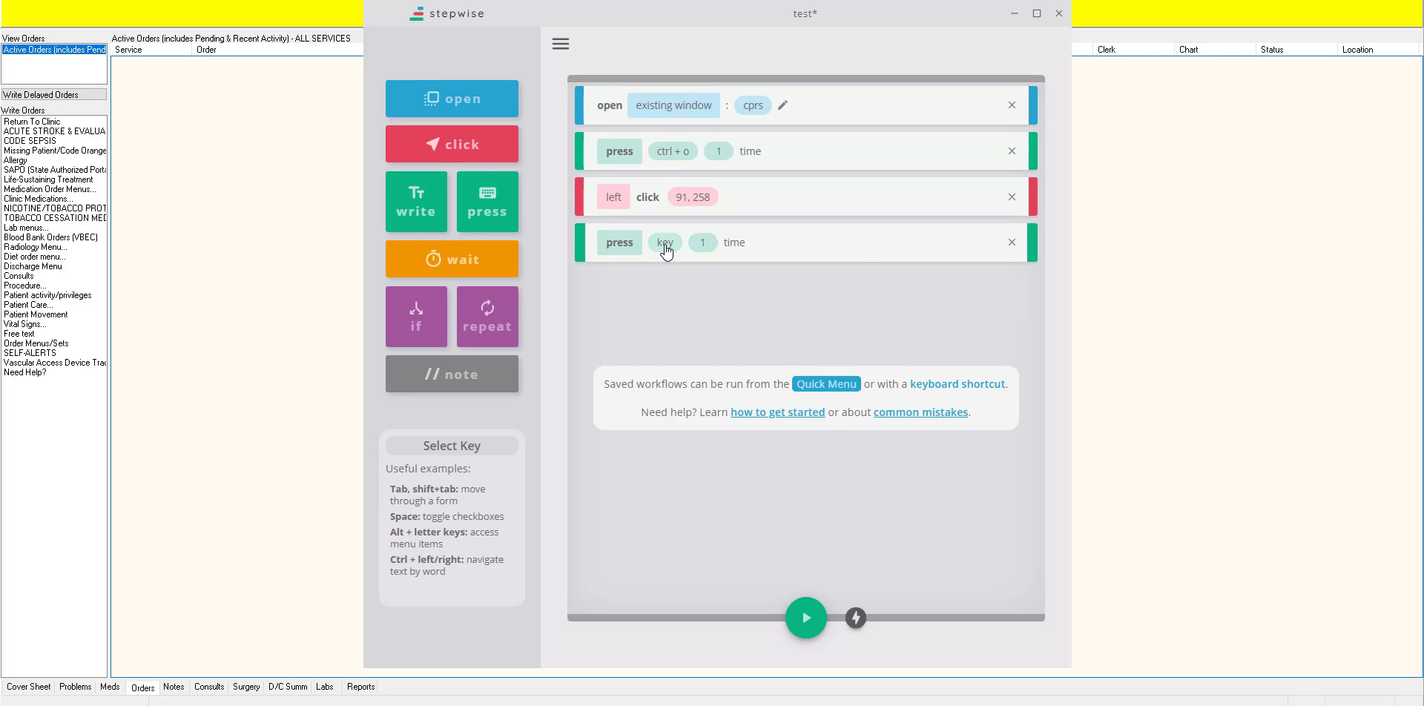
pyautogui.click(665, 245)
pyautogui.press('Tab')
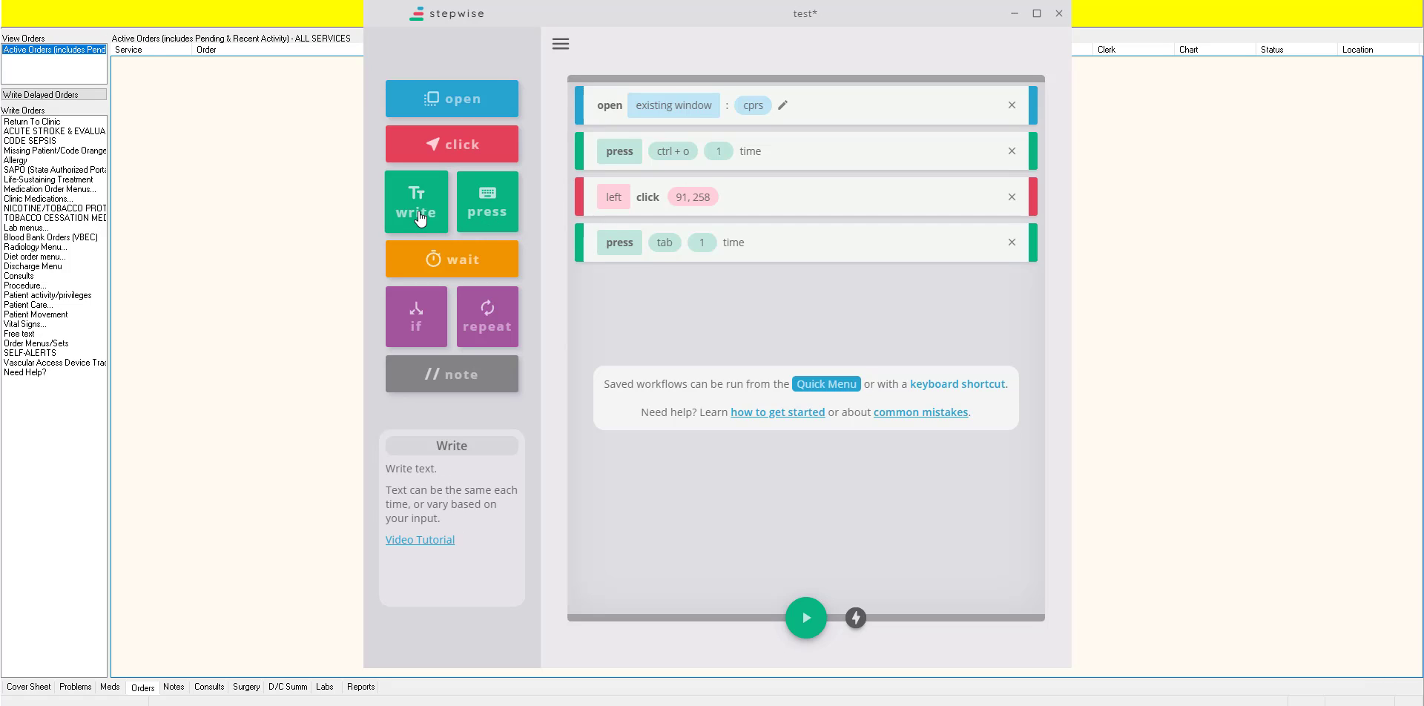
# Step: Add a write step with the text t+ after the tab press step
pyautogui.moveTo(416, 208); pyautogui.dragTo(653, 295)
pyautogui.click(653, 295)
pyautogui.write('t+')
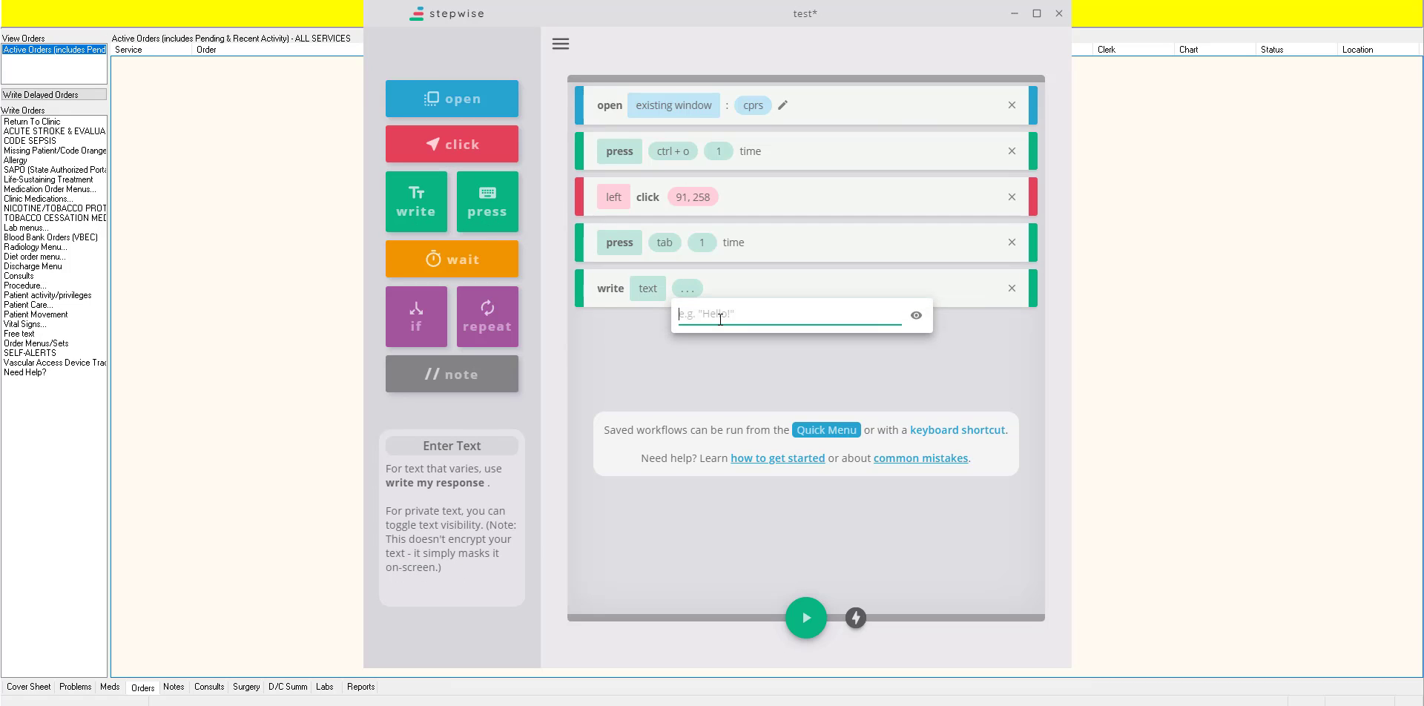
pyautogui.click(660, 340)
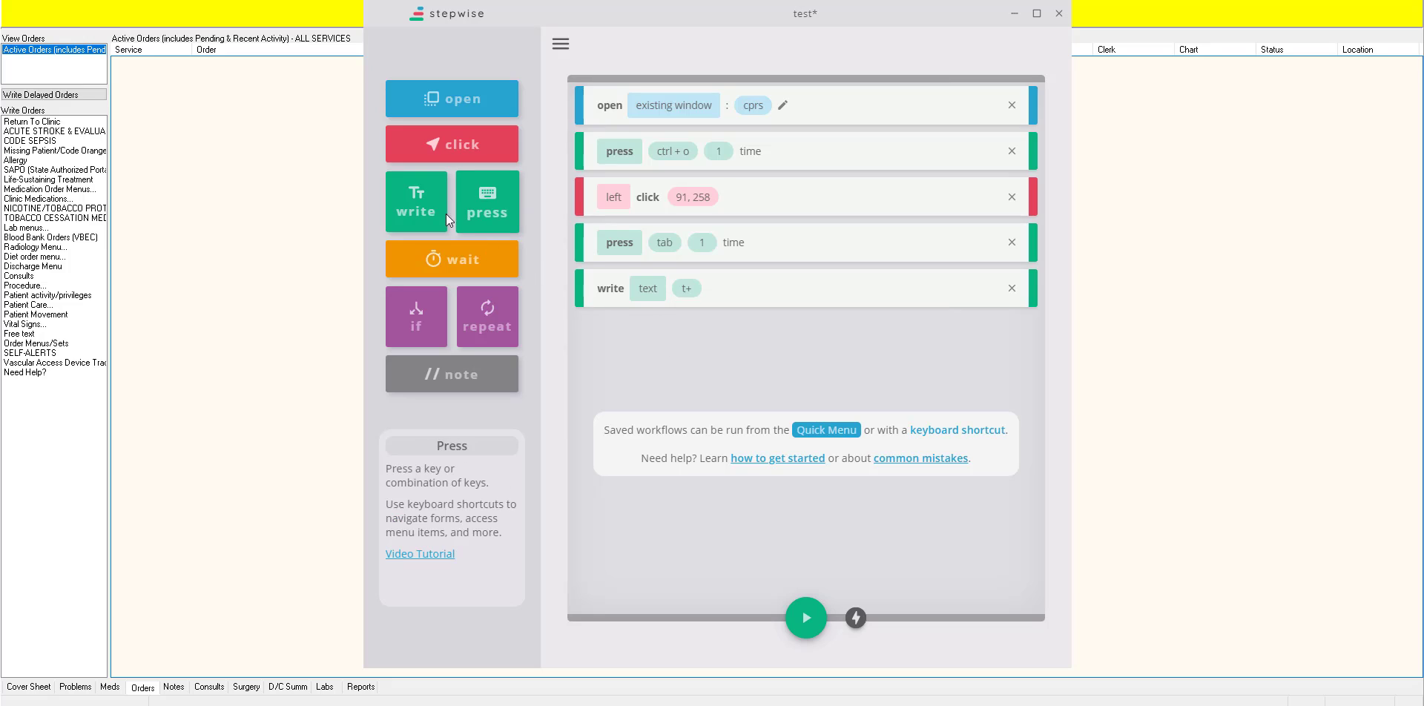
# Step: Add two more write steps after t+, the first with the text 3 and the second with m
pyautogui.moveTo(430, 210); pyautogui.dragTo(618, 293)
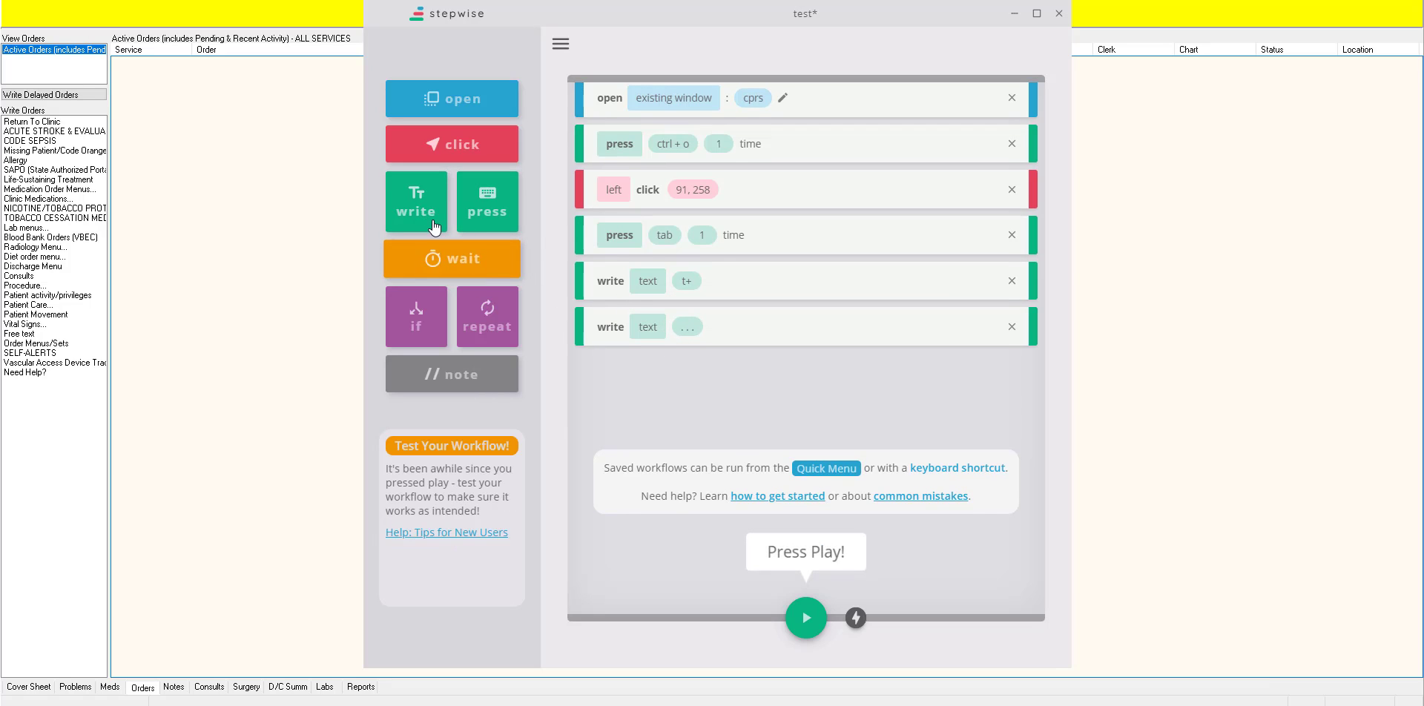
pyautogui.moveTo(434, 221); pyautogui.dragTo(623, 371)
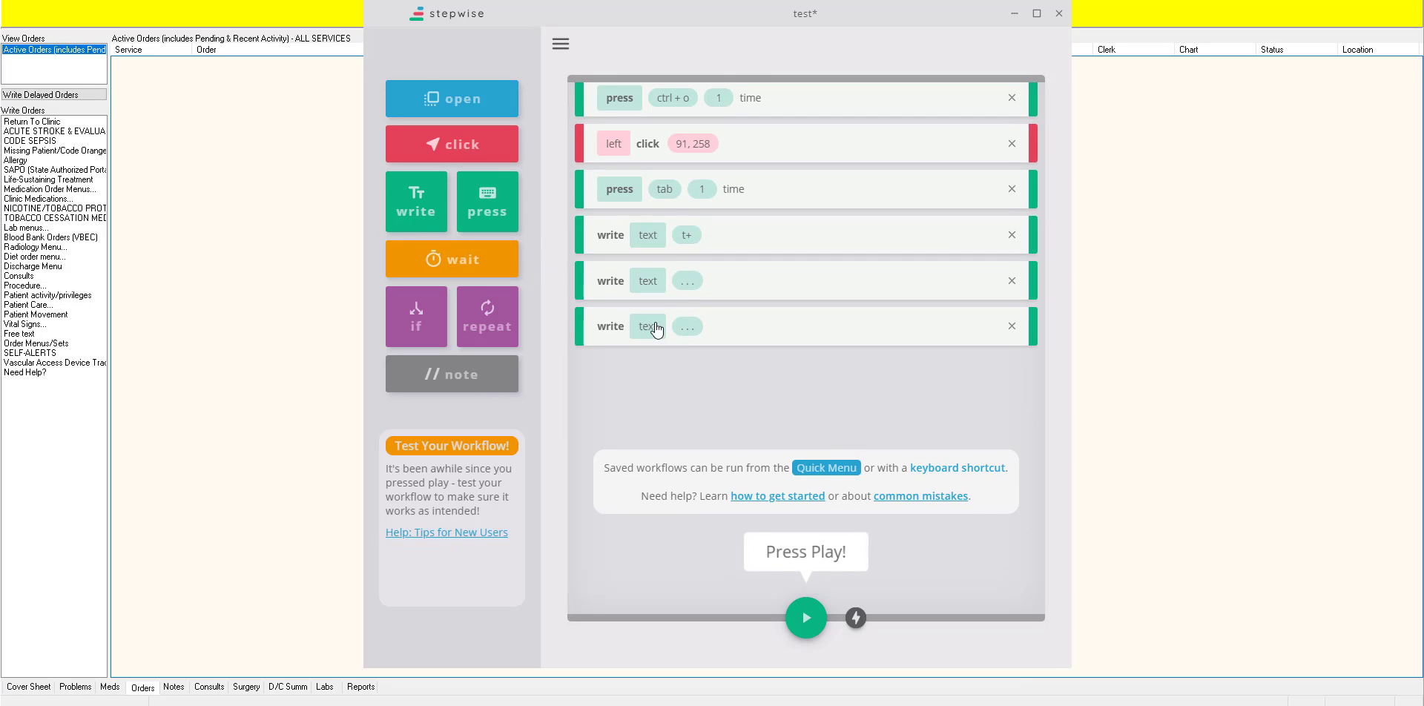
pyautogui.click(686, 328)
pyautogui.write('m')
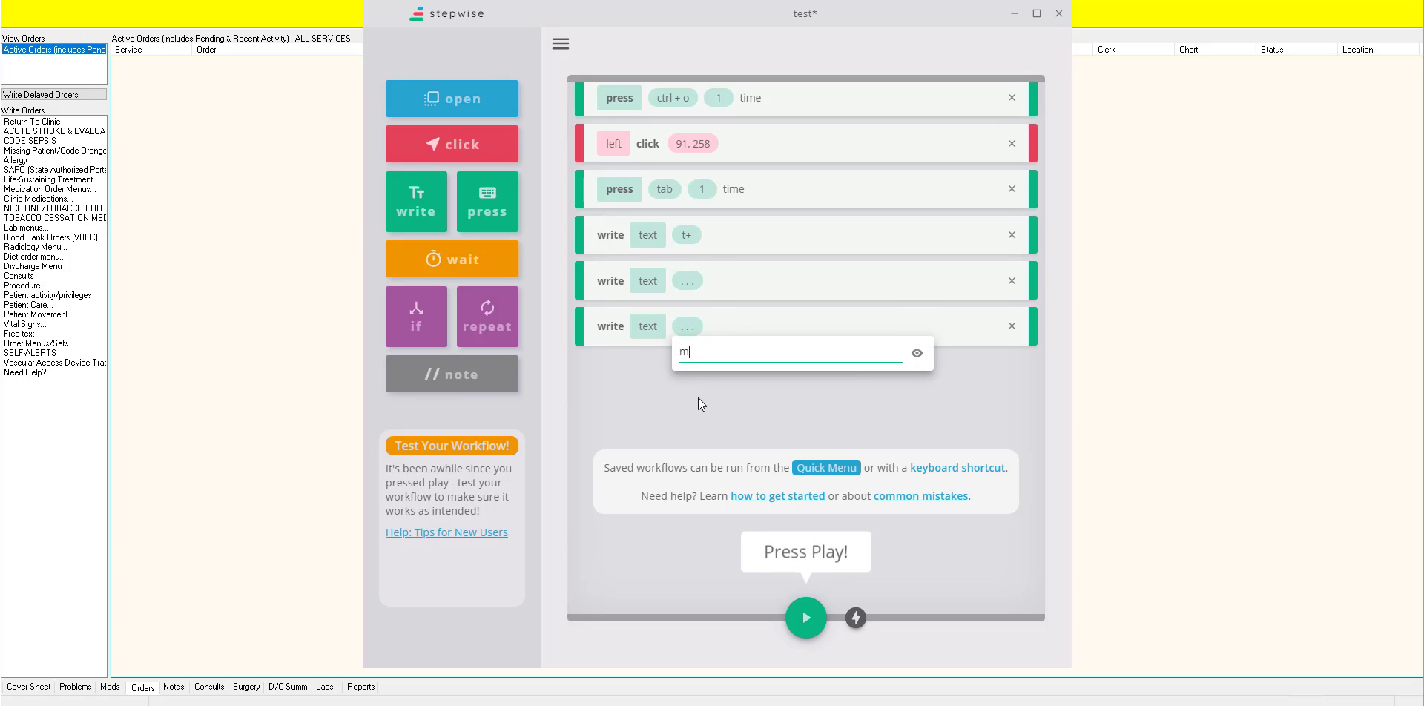
pyautogui.click(697, 398)
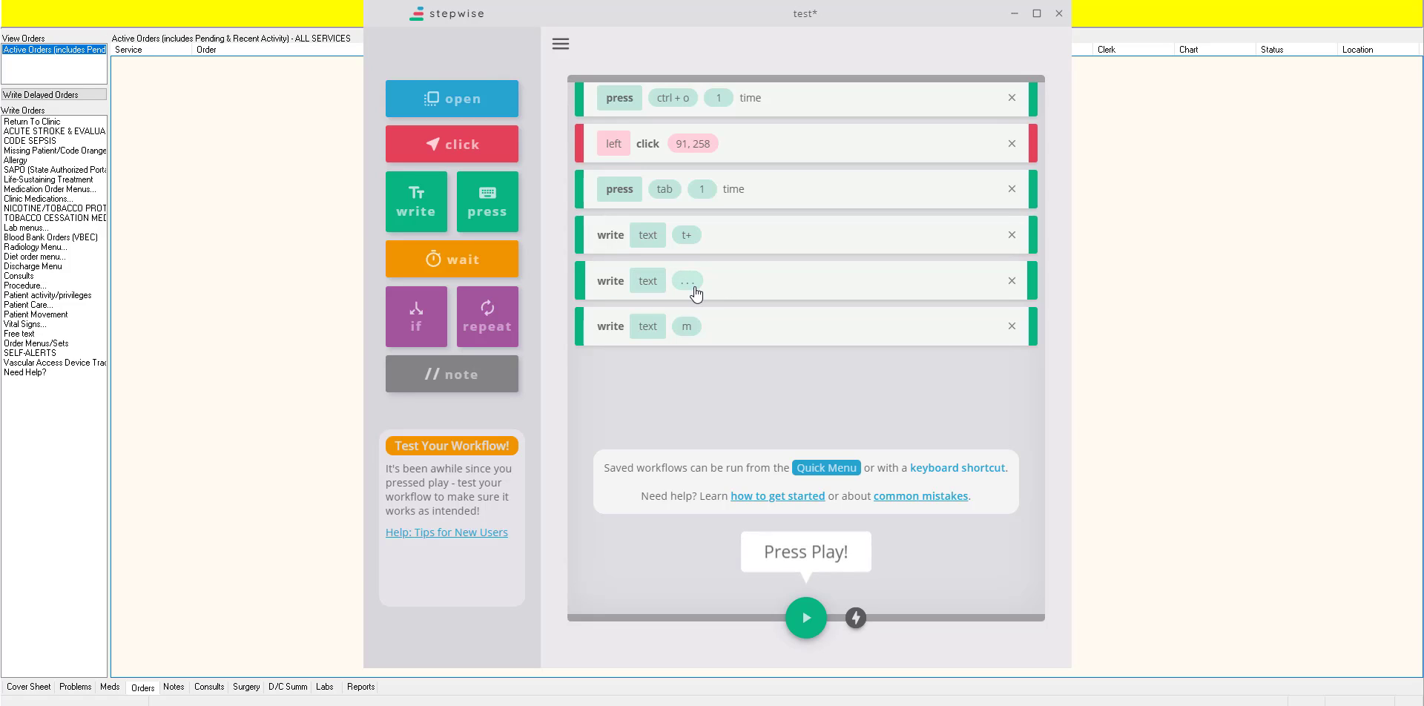
pyautogui.click(686, 289)
pyautogui.write('3')
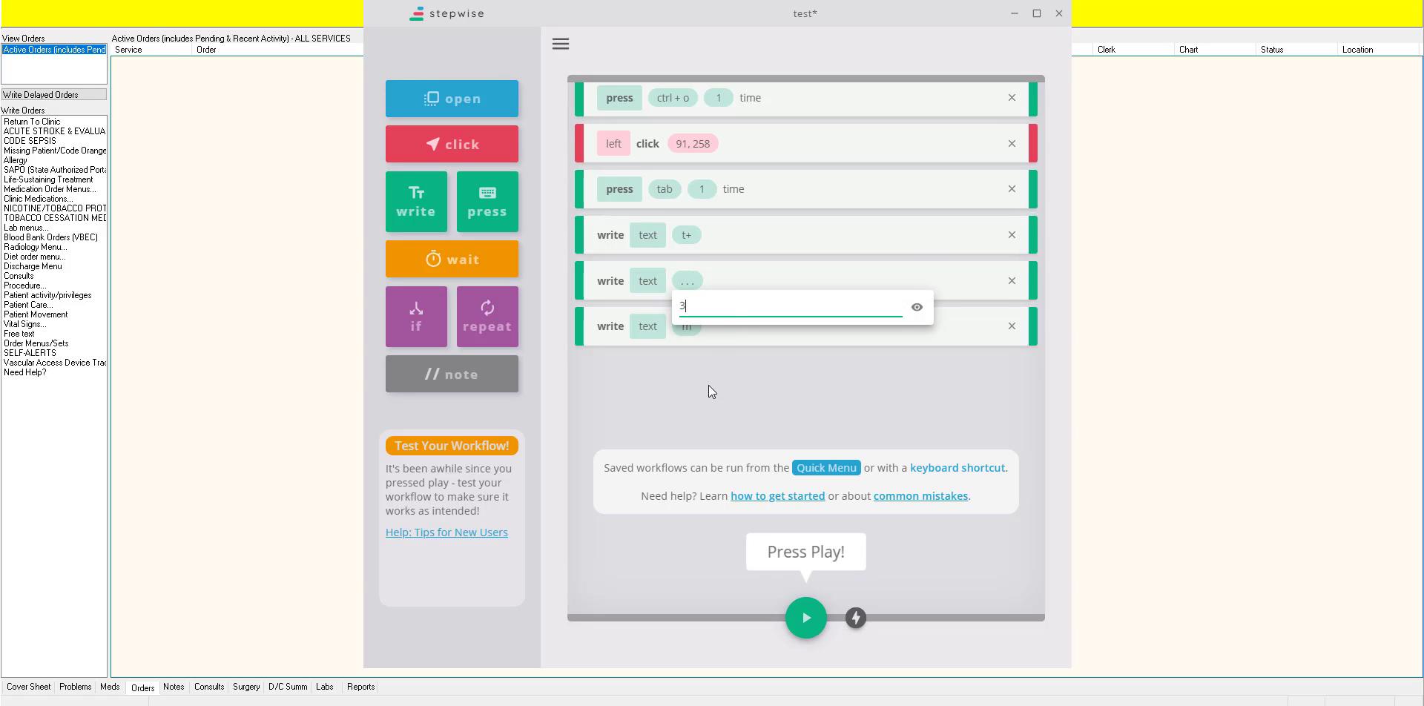
pyautogui.press('Return')
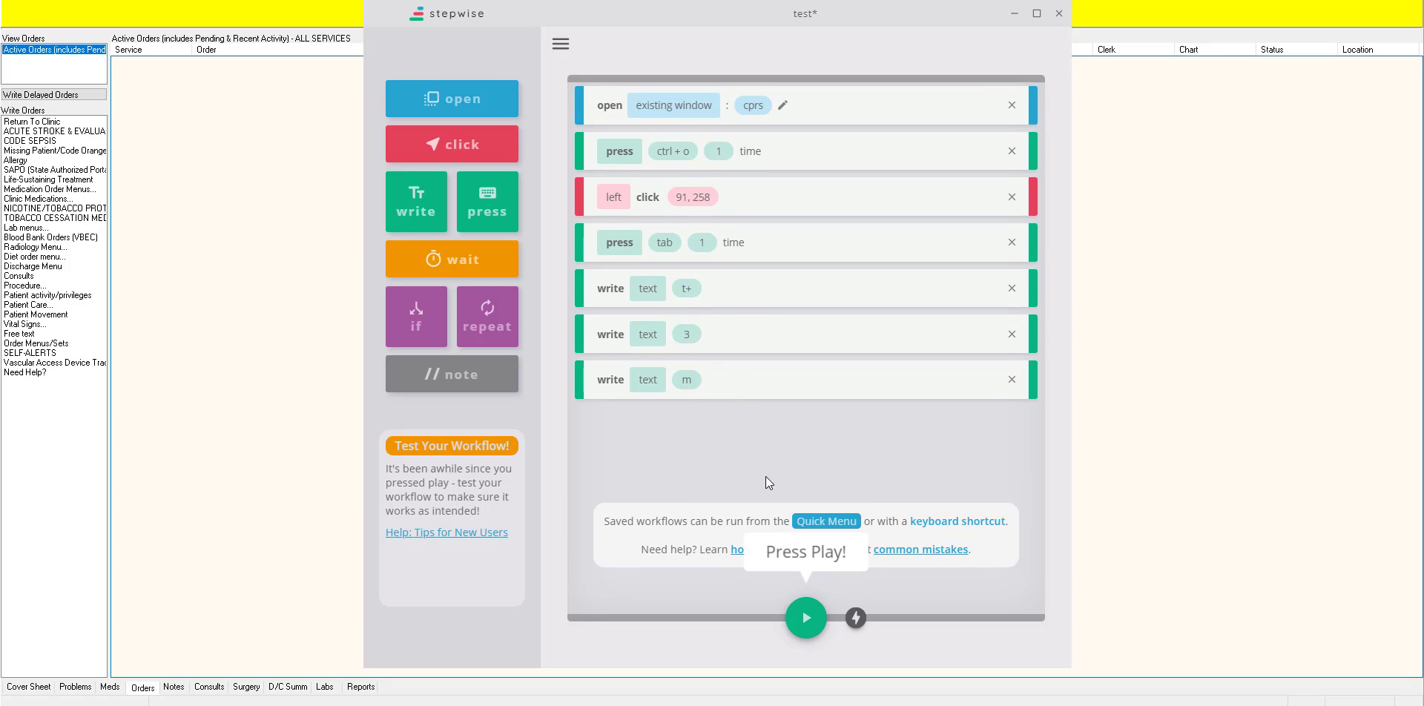
# Step: Test-run the workflow and quit the resulting Return To Clinic order without accepting it
pyautogui.click(806, 623)
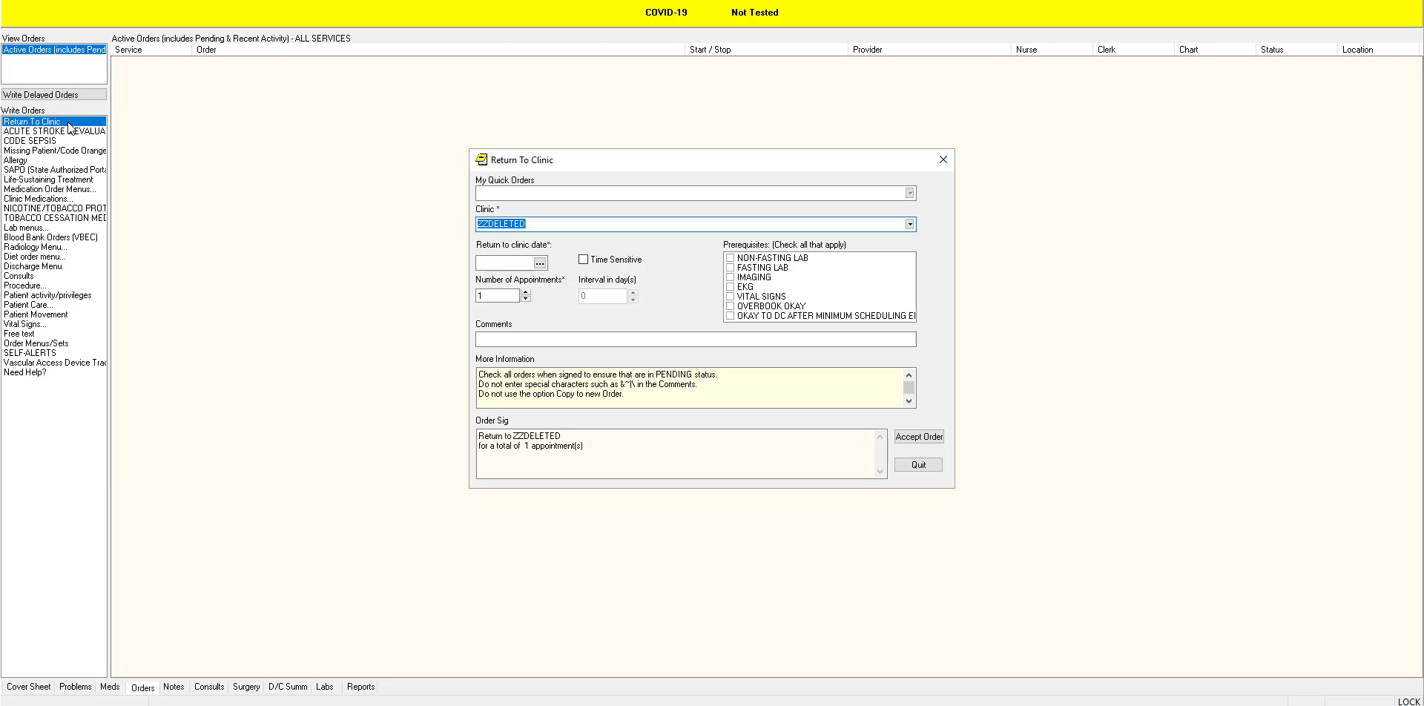
pyautogui.click(918, 465)
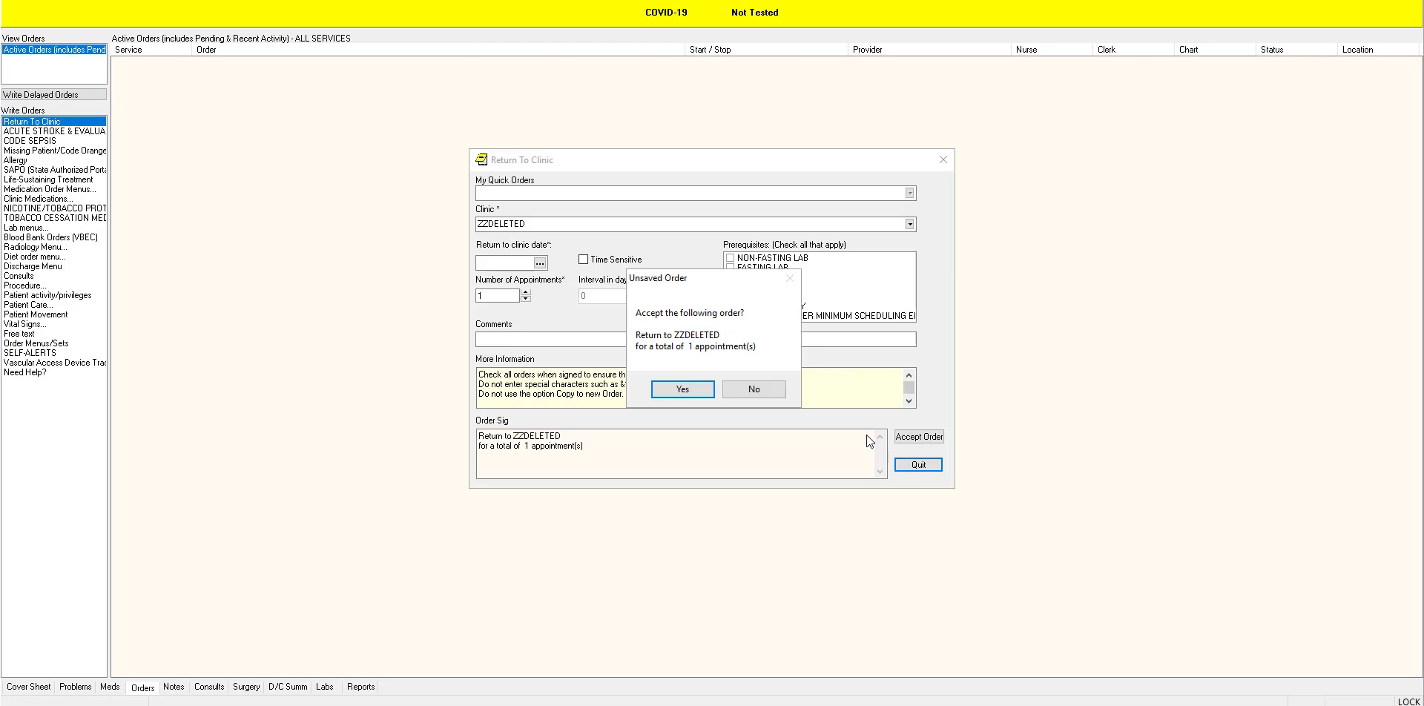
pyautogui.click(754, 388)
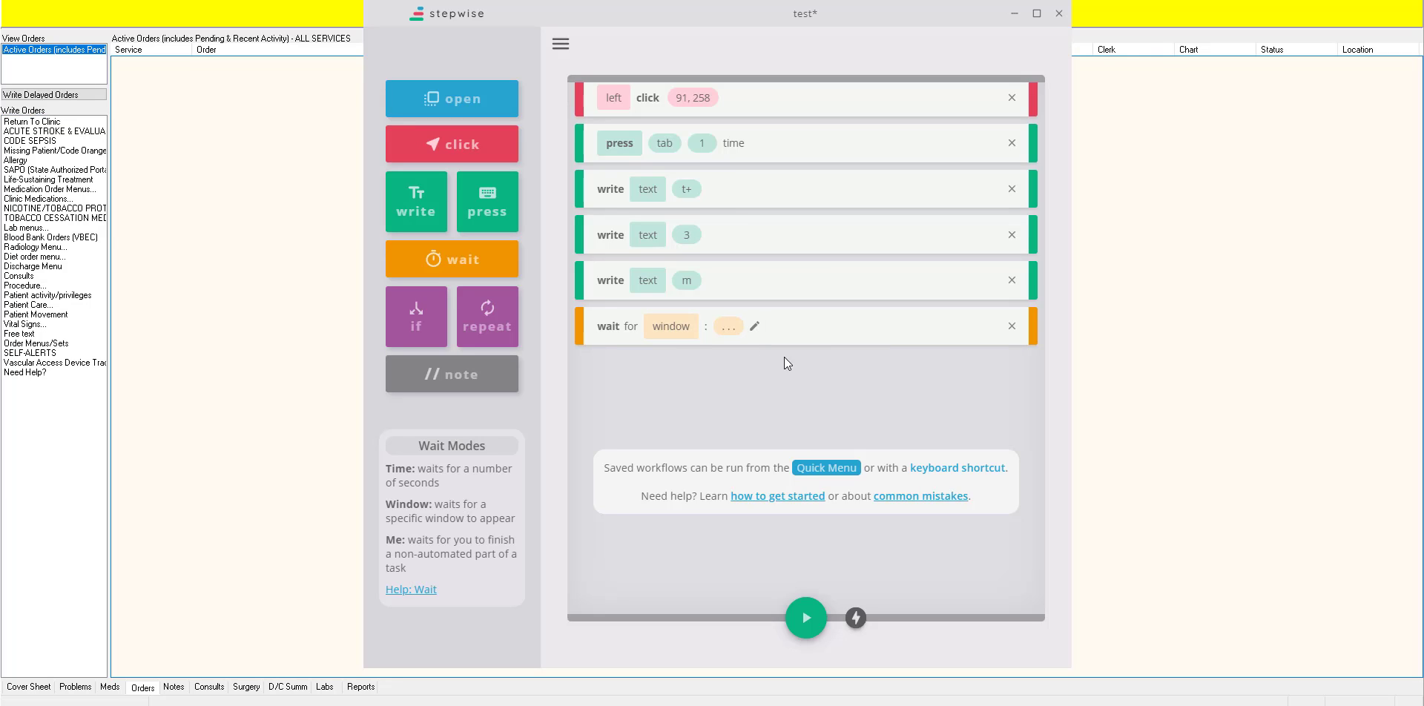
# Step: Move the wait for window step between the left click step and the tab press step
pyautogui.moveTo(853, 327); pyautogui.dragTo(863, 142)
pyautogui.scroll(1, 826, 193)
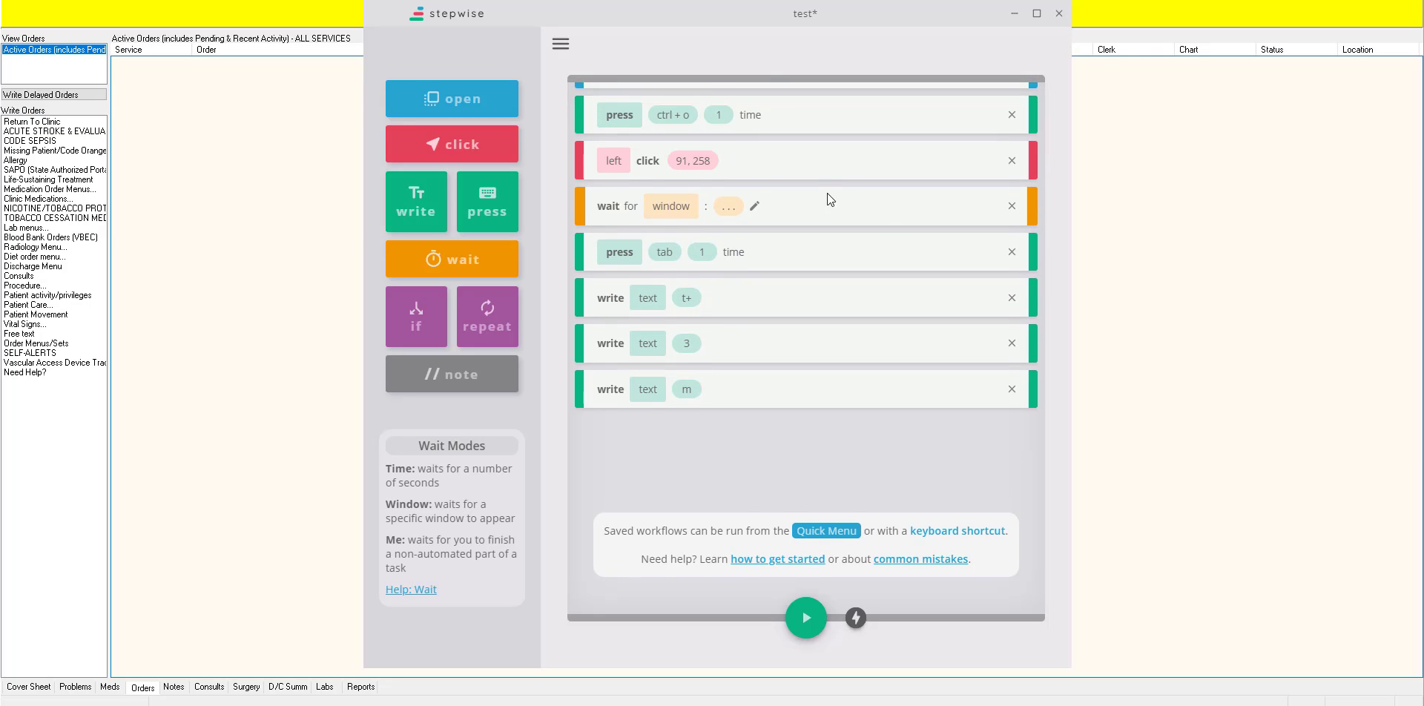
pyautogui.scroll(1, 828, 195)
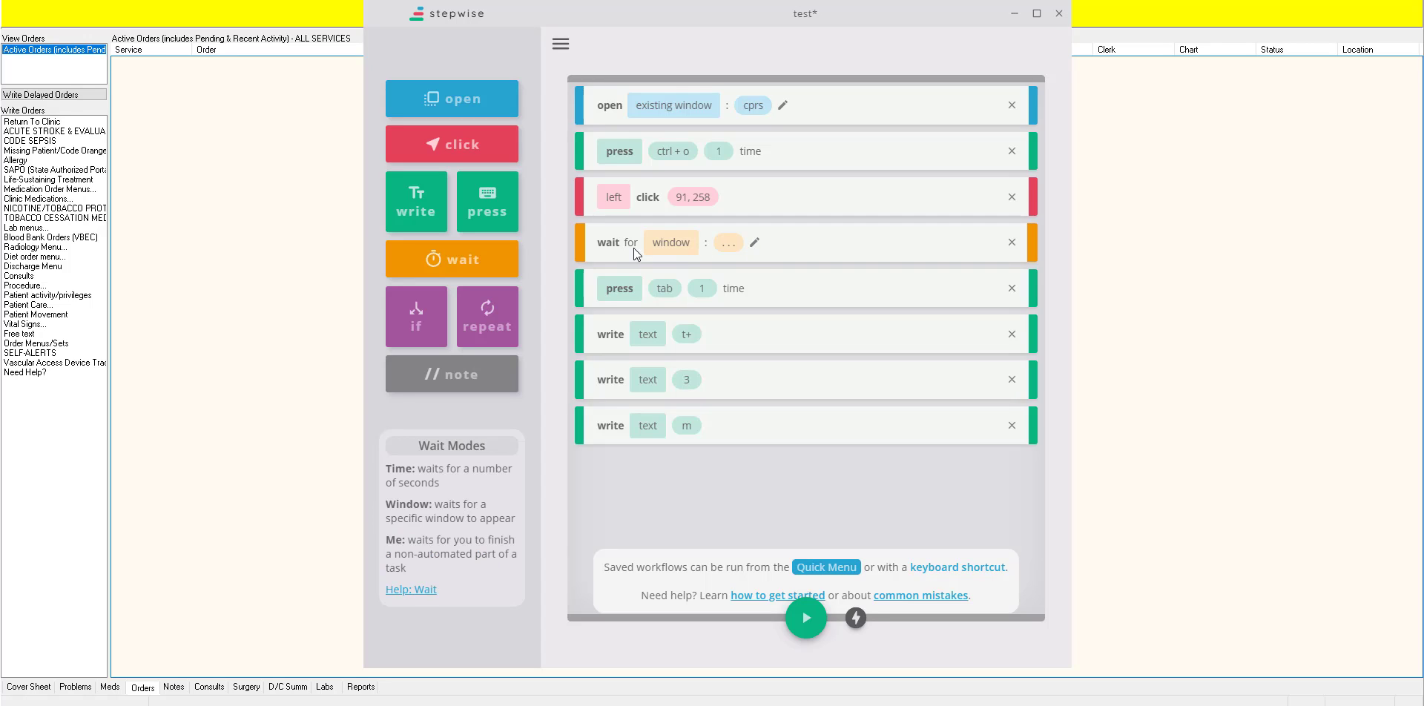
# Step: Set the window name in the wait step to return to clinic
pyautogui.click(755, 243)
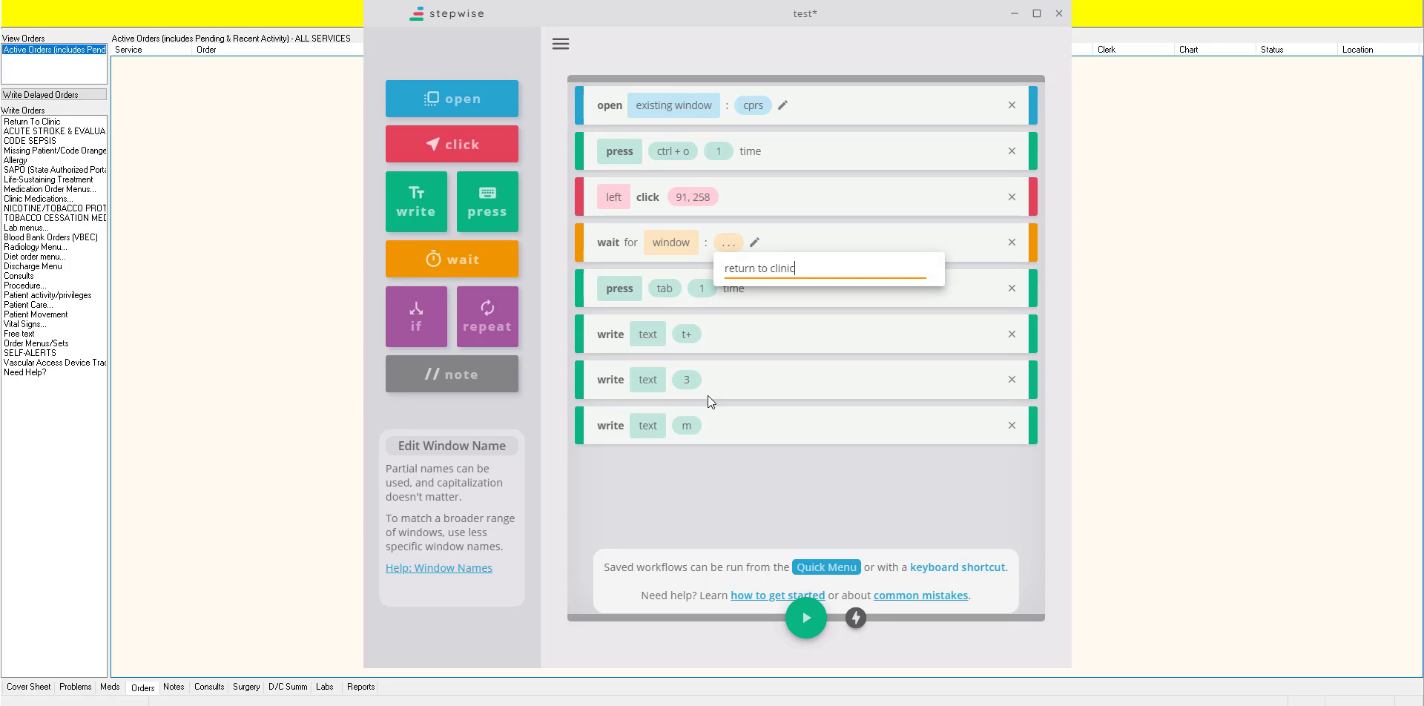
pyautogui.click(701, 469)
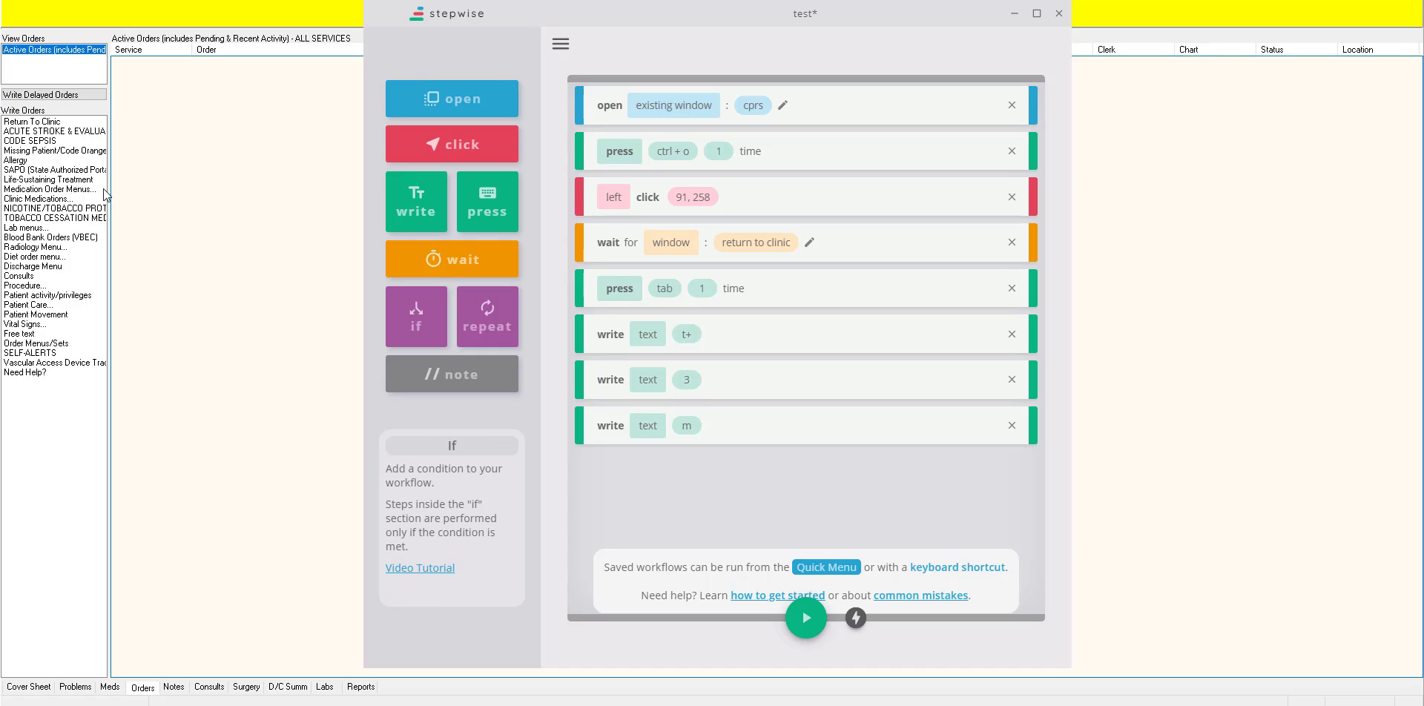
# Step: Open a Return To Clinic order manually in CPRS to check its window title, and quit it without accepting the order
pyautogui.click(51, 121)
pyautogui.click(50, 121)
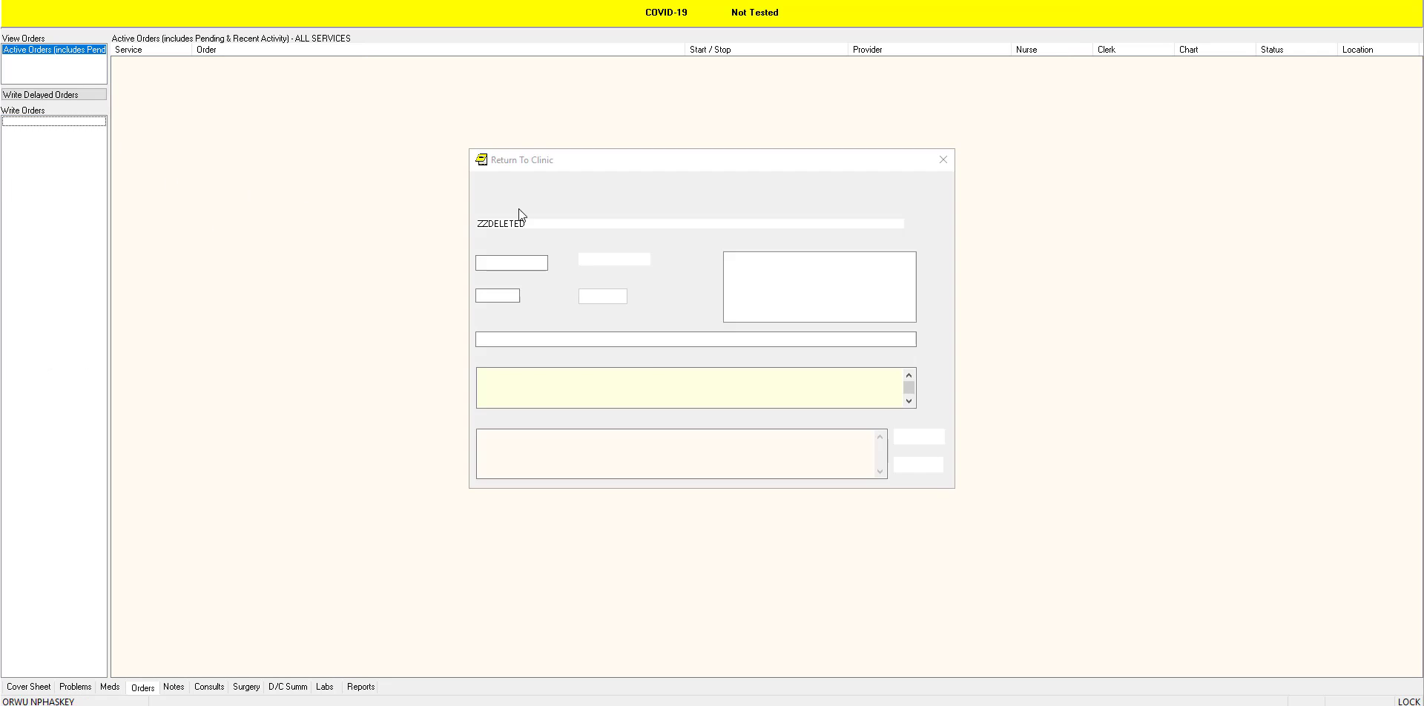
pyautogui.click(752, 389)
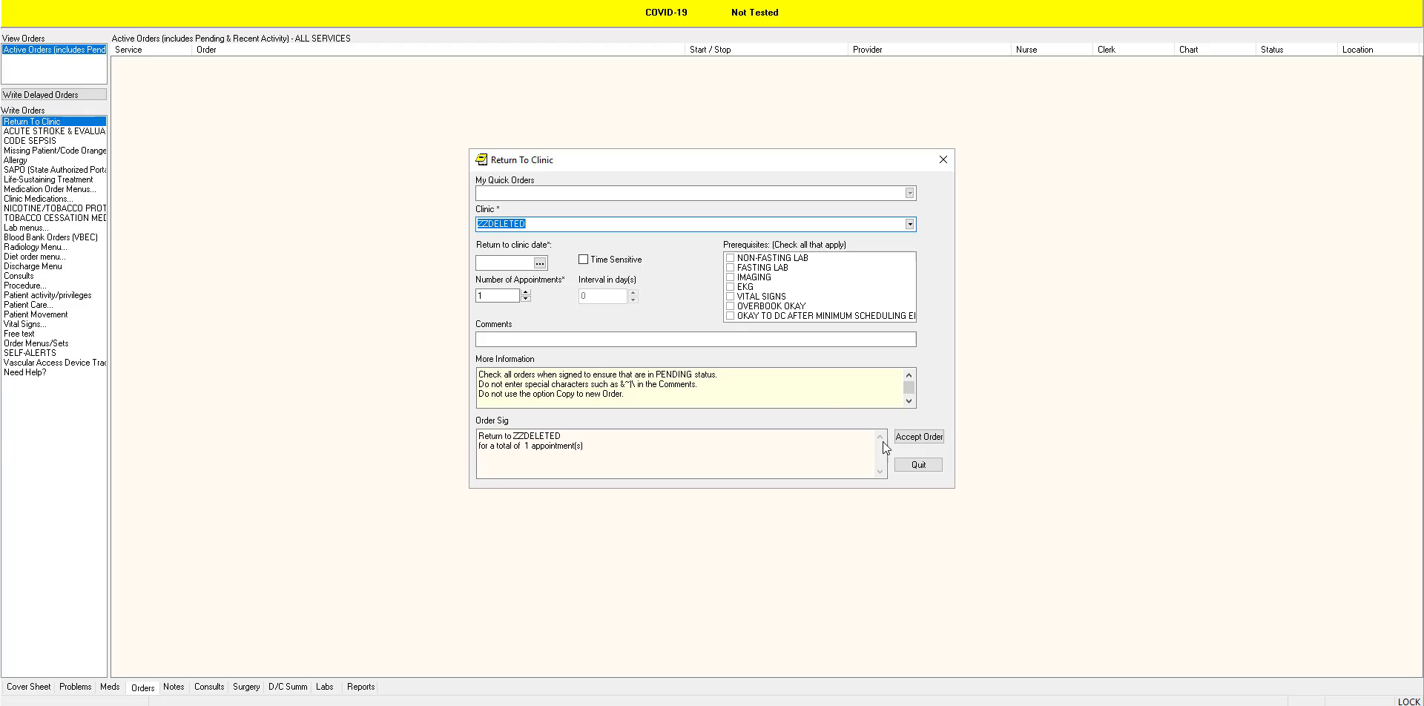
pyautogui.click(919, 465)
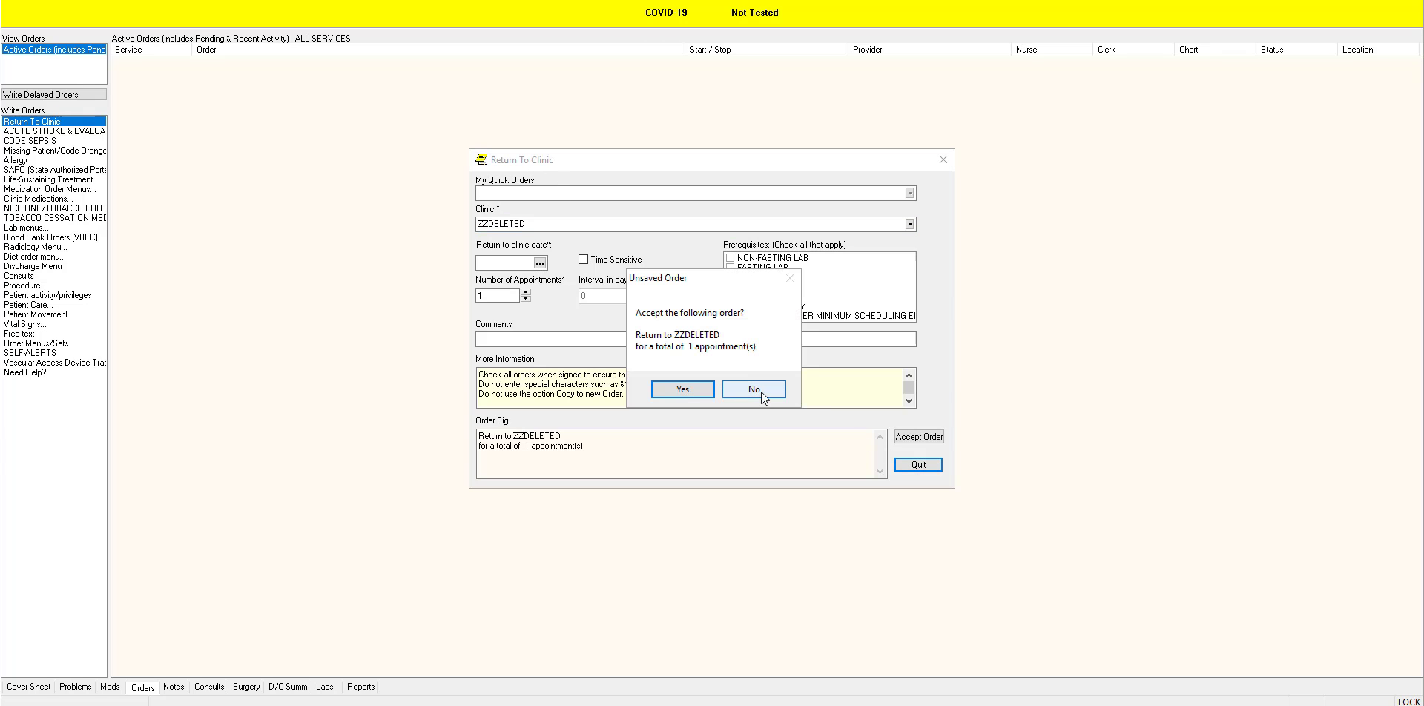
pyautogui.click(761, 391)
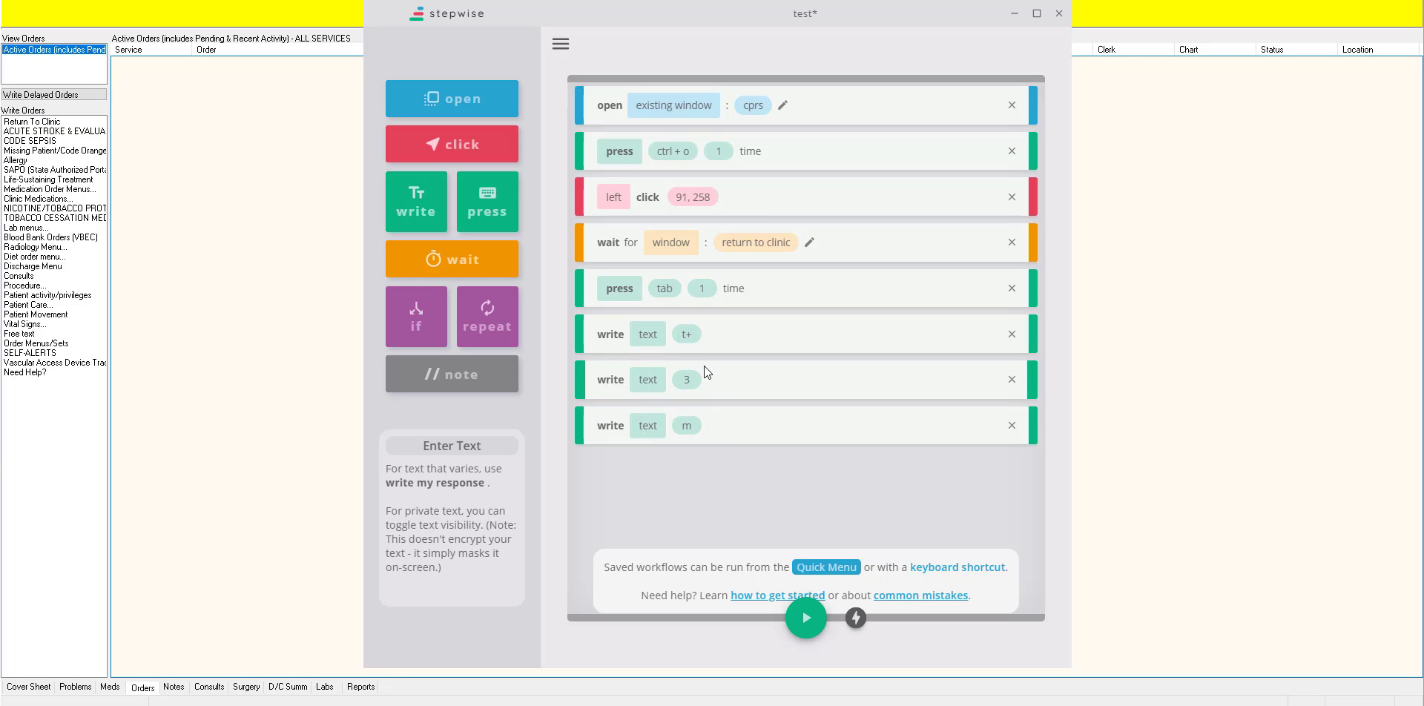
# Step: Test-run the workflow with the wait step in place and quit the filled-in Return To Clinic order without accepting it
pyautogui.click(806, 618)
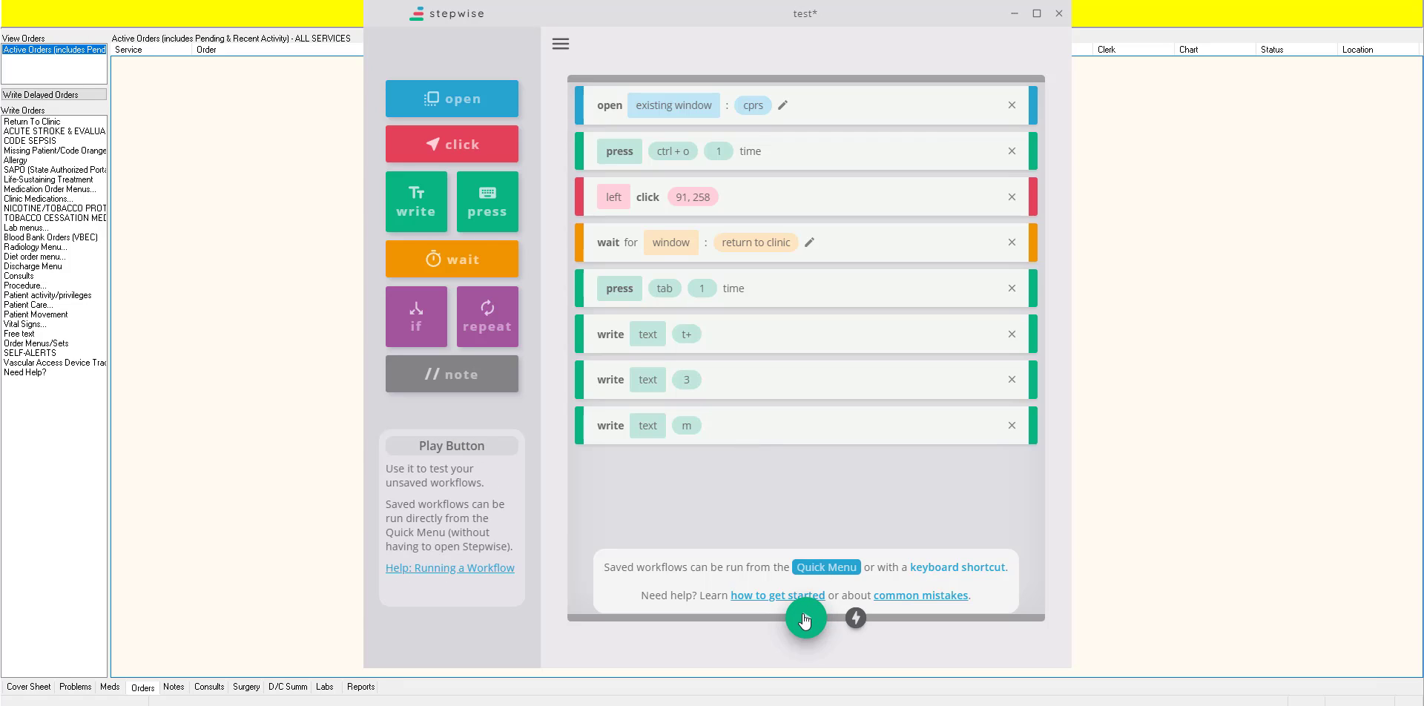
pyautogui.click(67, 123)
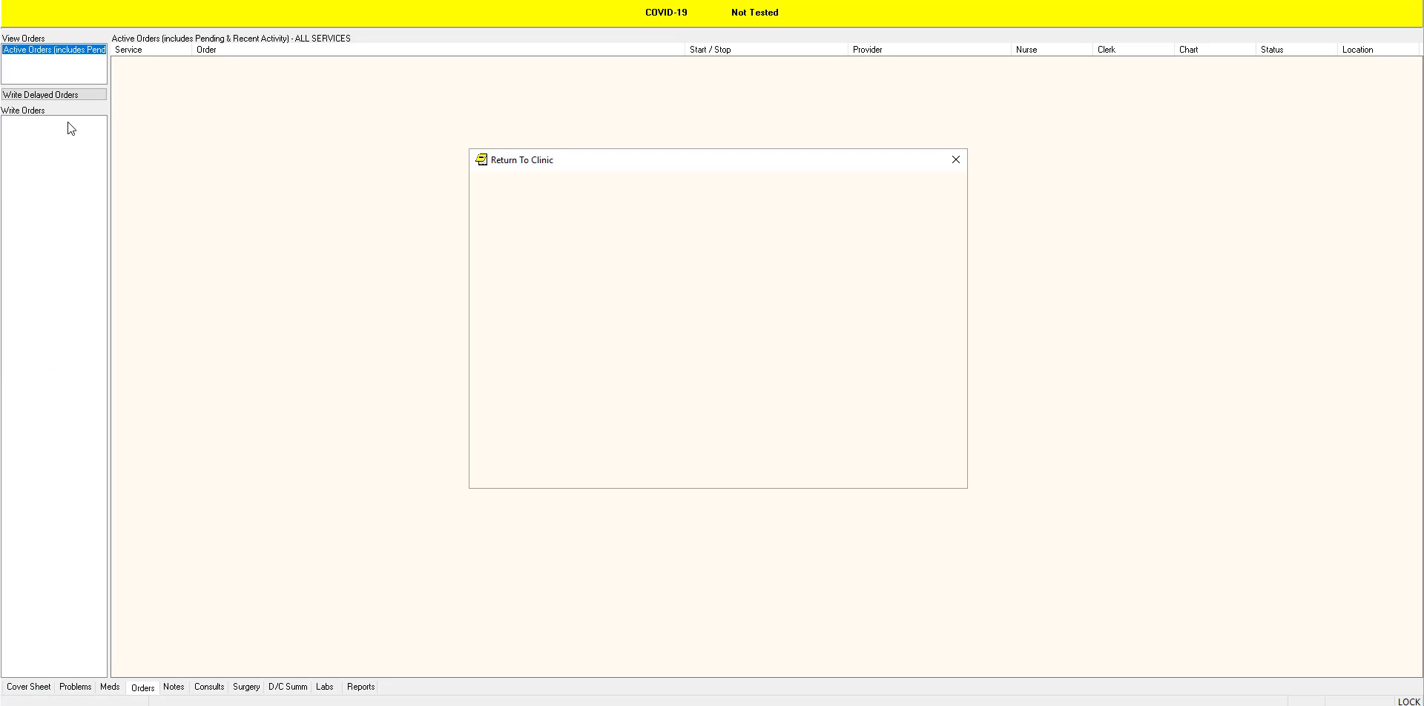
pyautogui.write('t+3m')
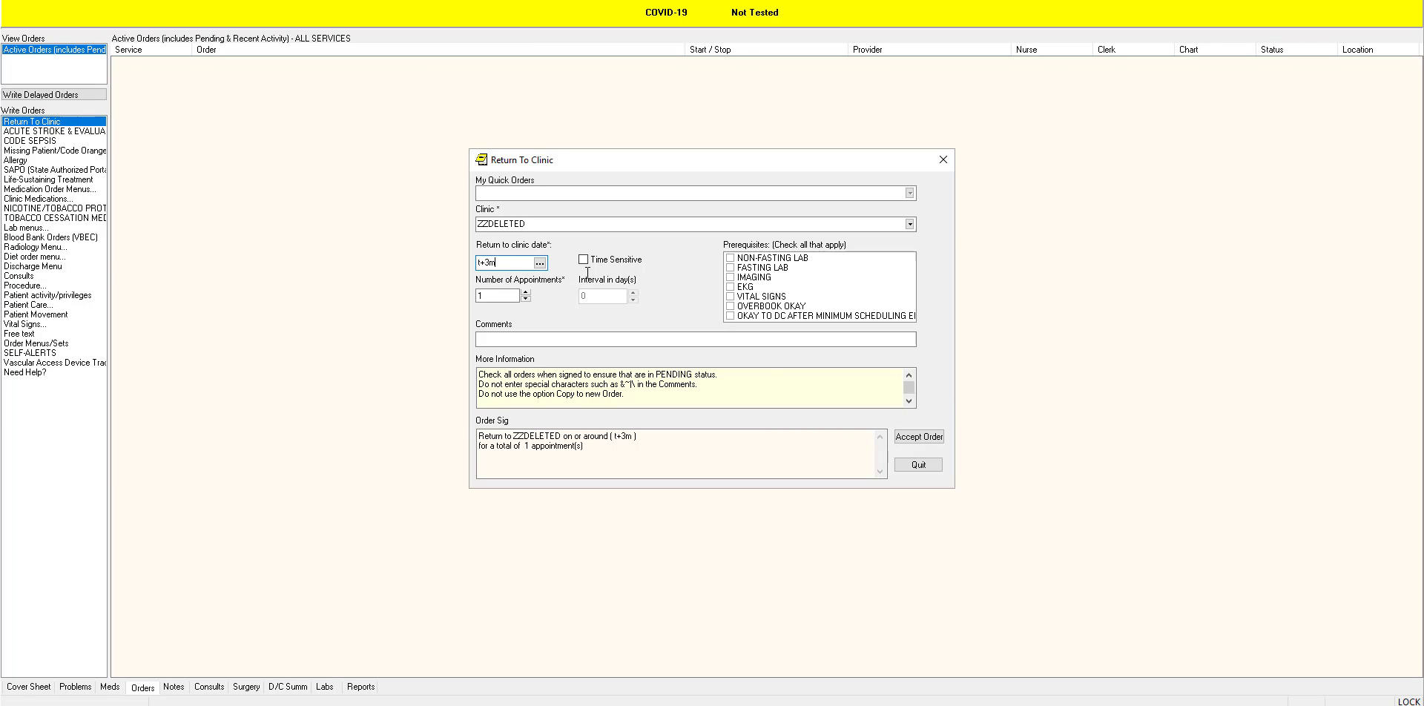
pyautogui.click(921, 442)
pyautogui.click(902, 461)
pyautogui.click(755, 389)
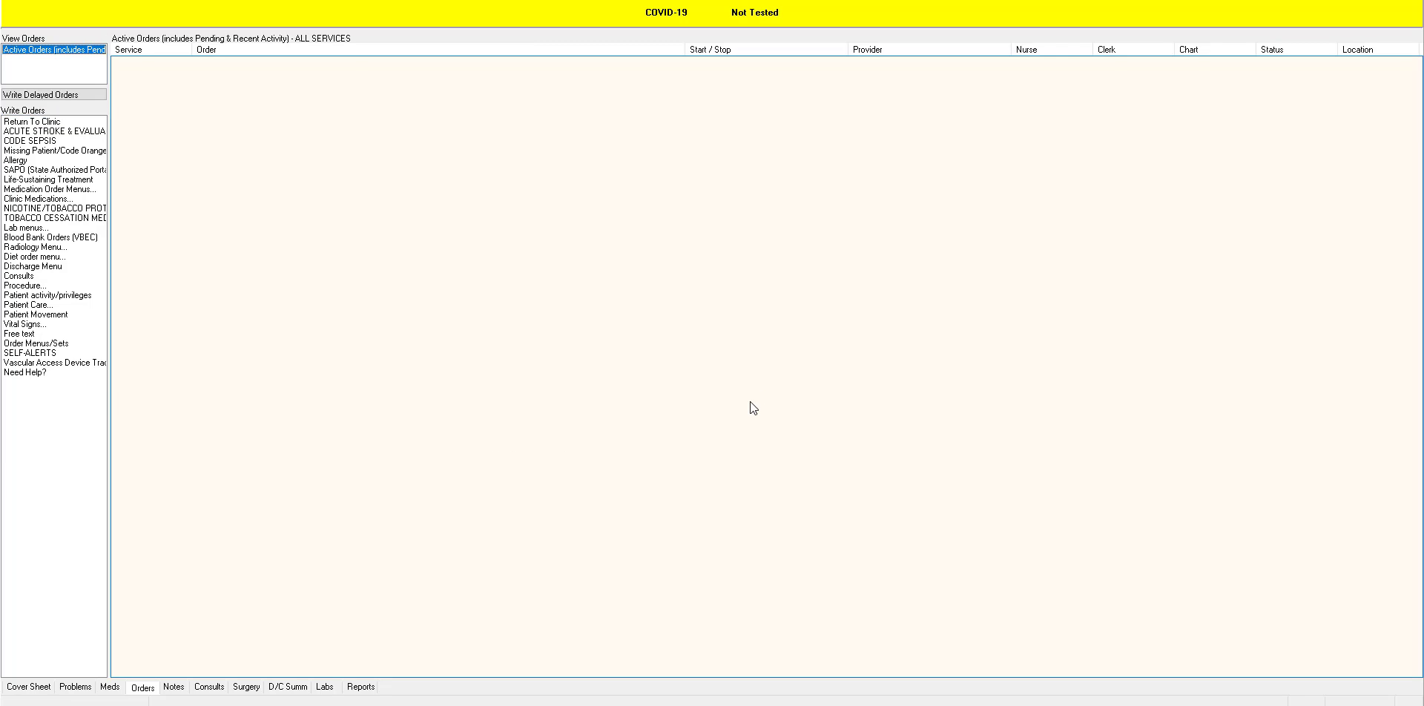
# Step: Back in Stepwise, switch the write step containing 3 to my response mode and set its prompt to number of months
pyautogui.click(772, 704)
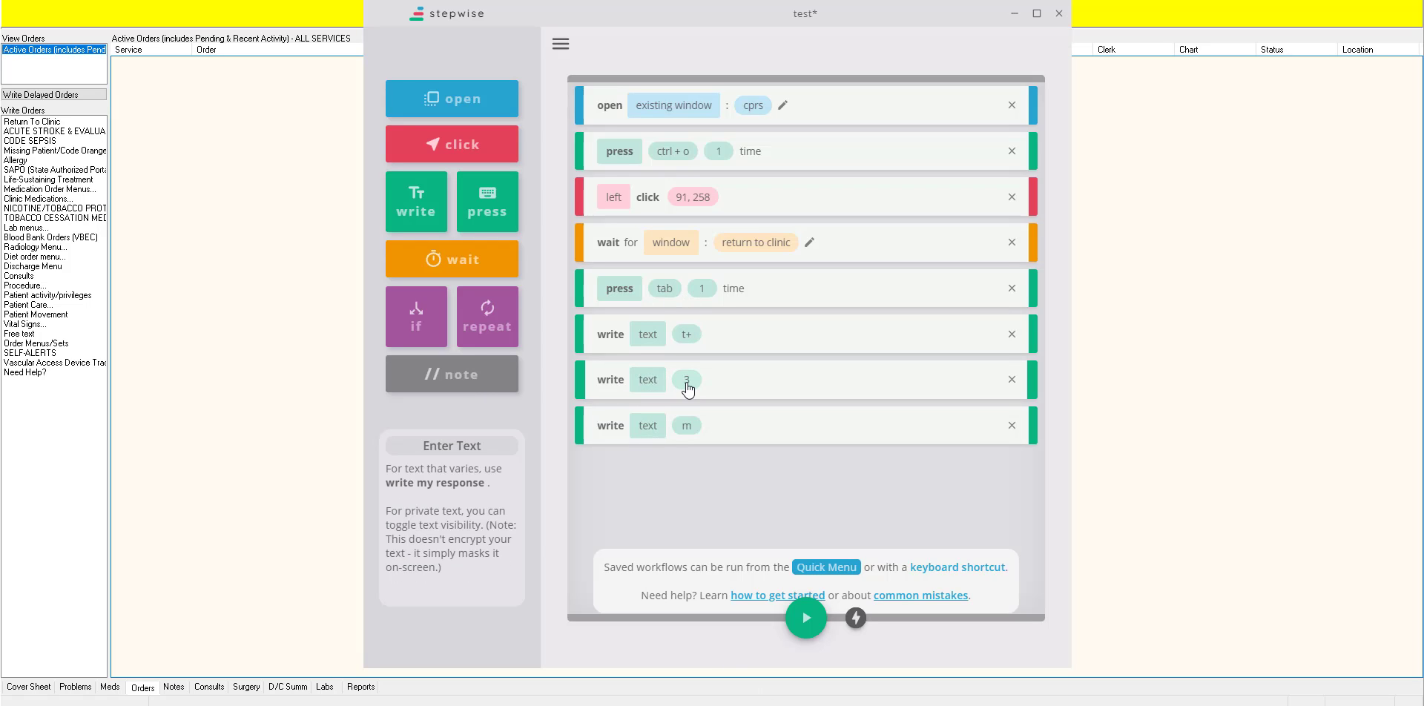
pyautogui.click(653, 385)
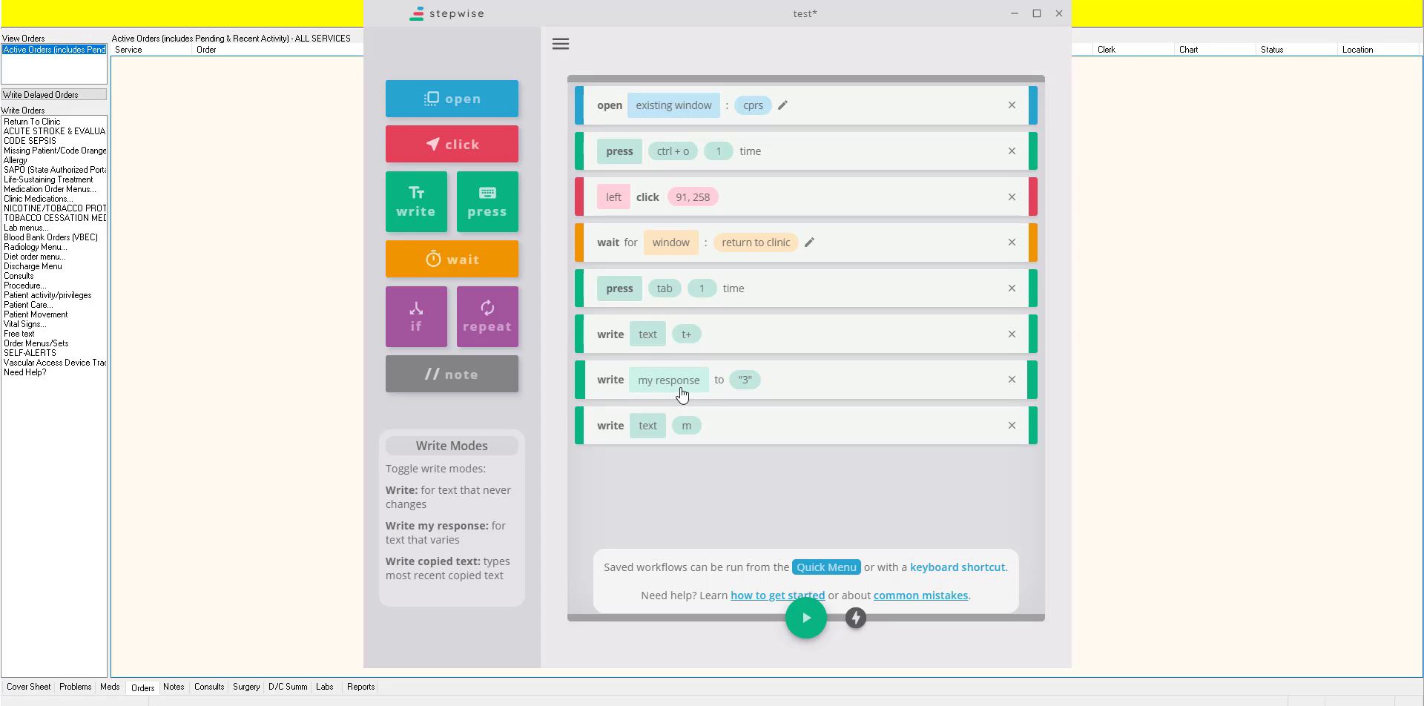
pyautogui.click(744, 383)
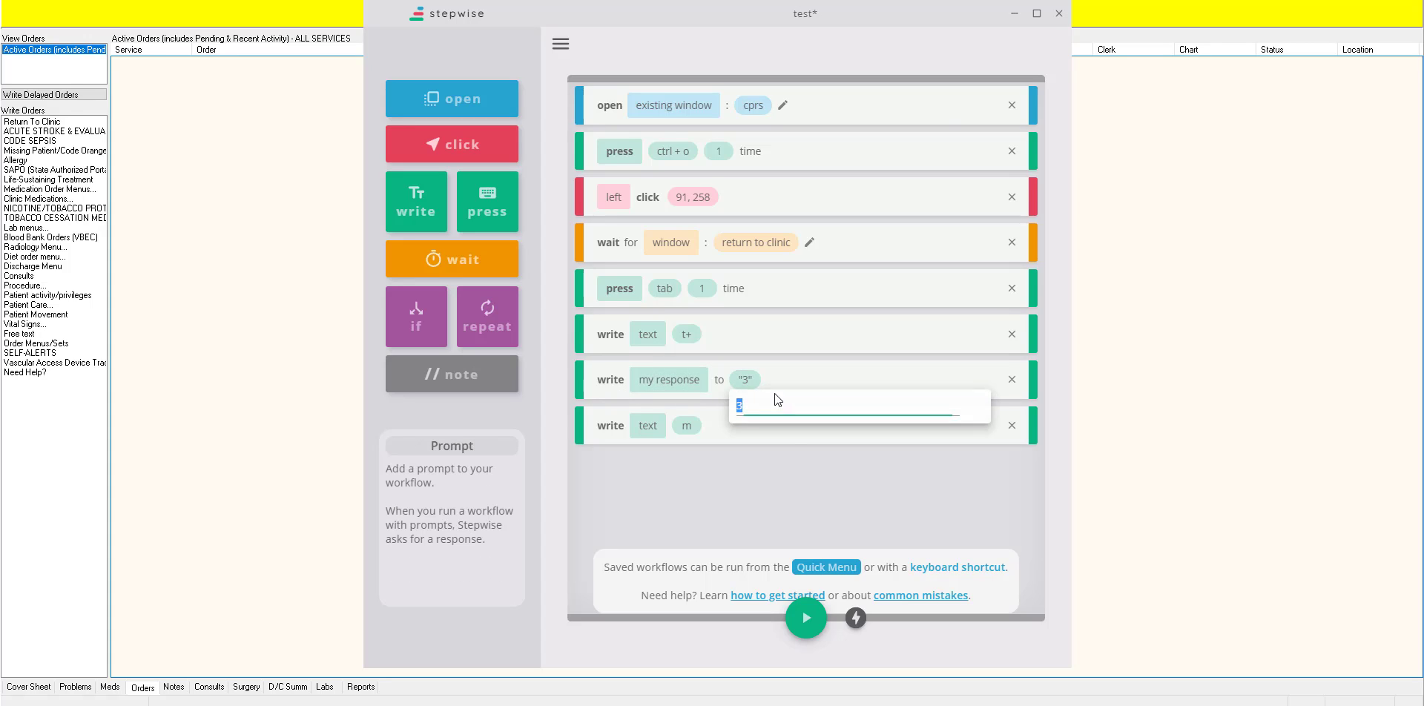
pyautogui.write('number of months')
pyautogui.press('Return')
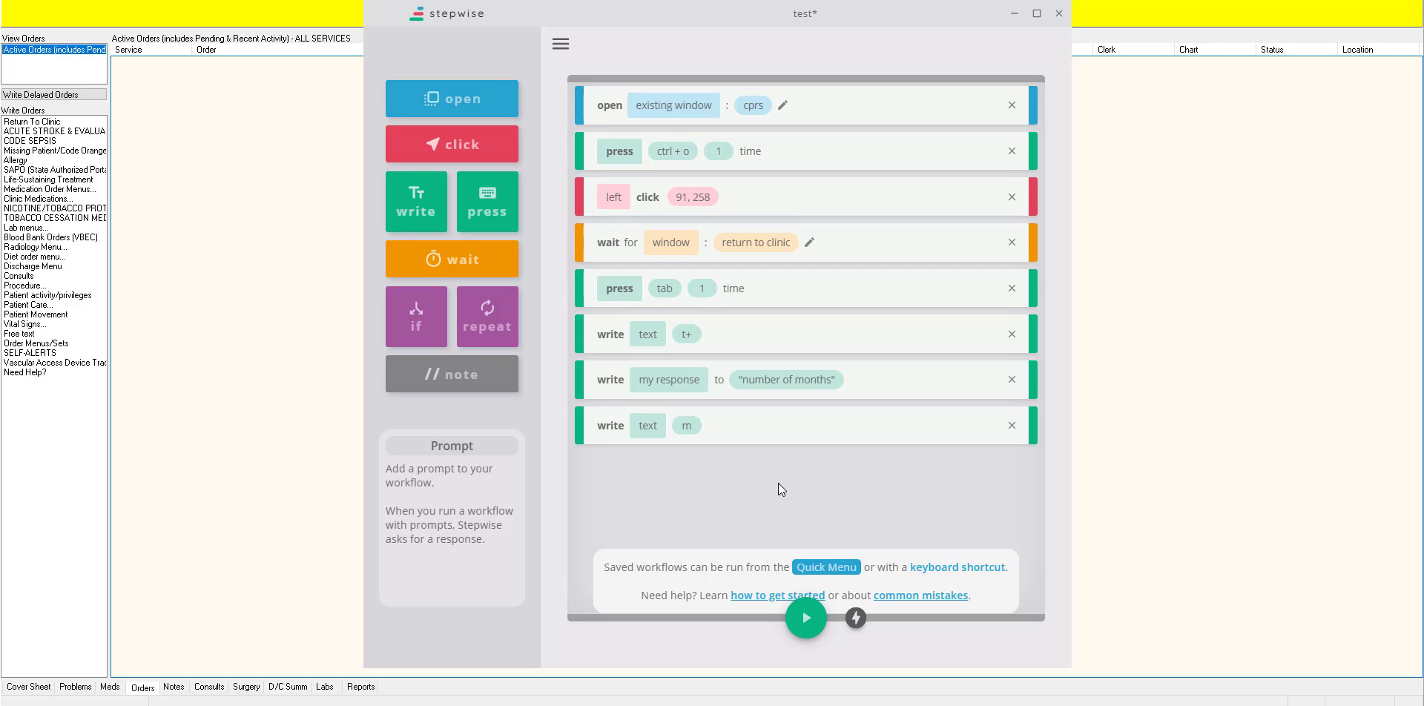
# Step: Test-run the workflow with 5 as the number of months and quit the resulting order without accepting it
pyautogui.click(807, 625)
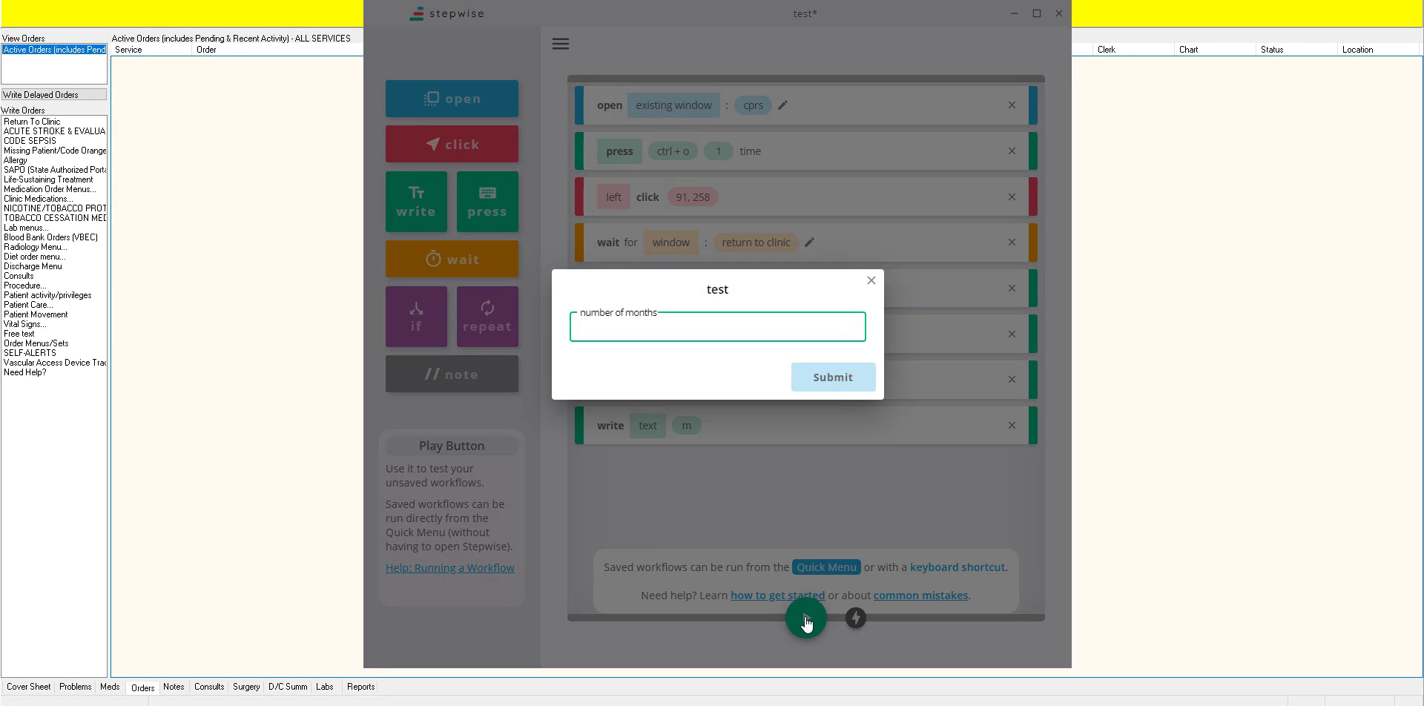
pyautogui.write('5')
pyautogui.press('Return')
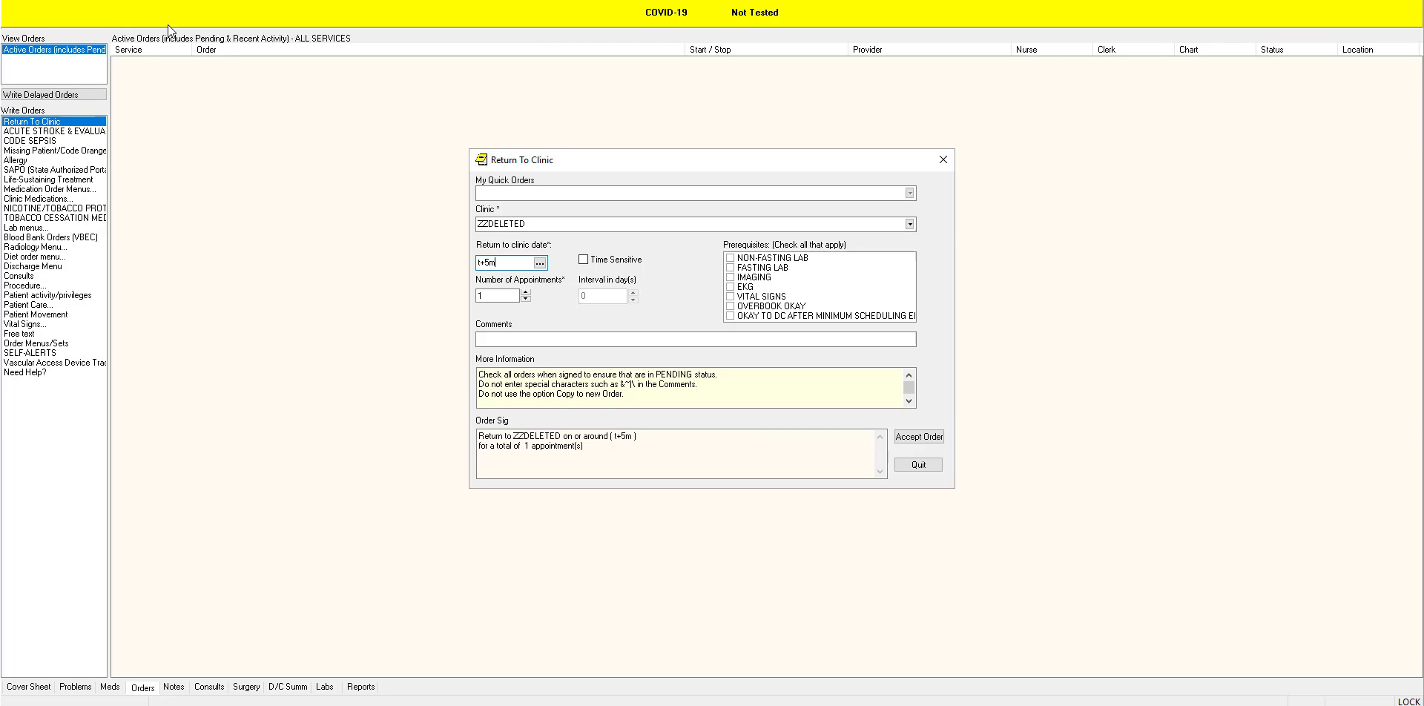
pyautogui.click(917, 465)
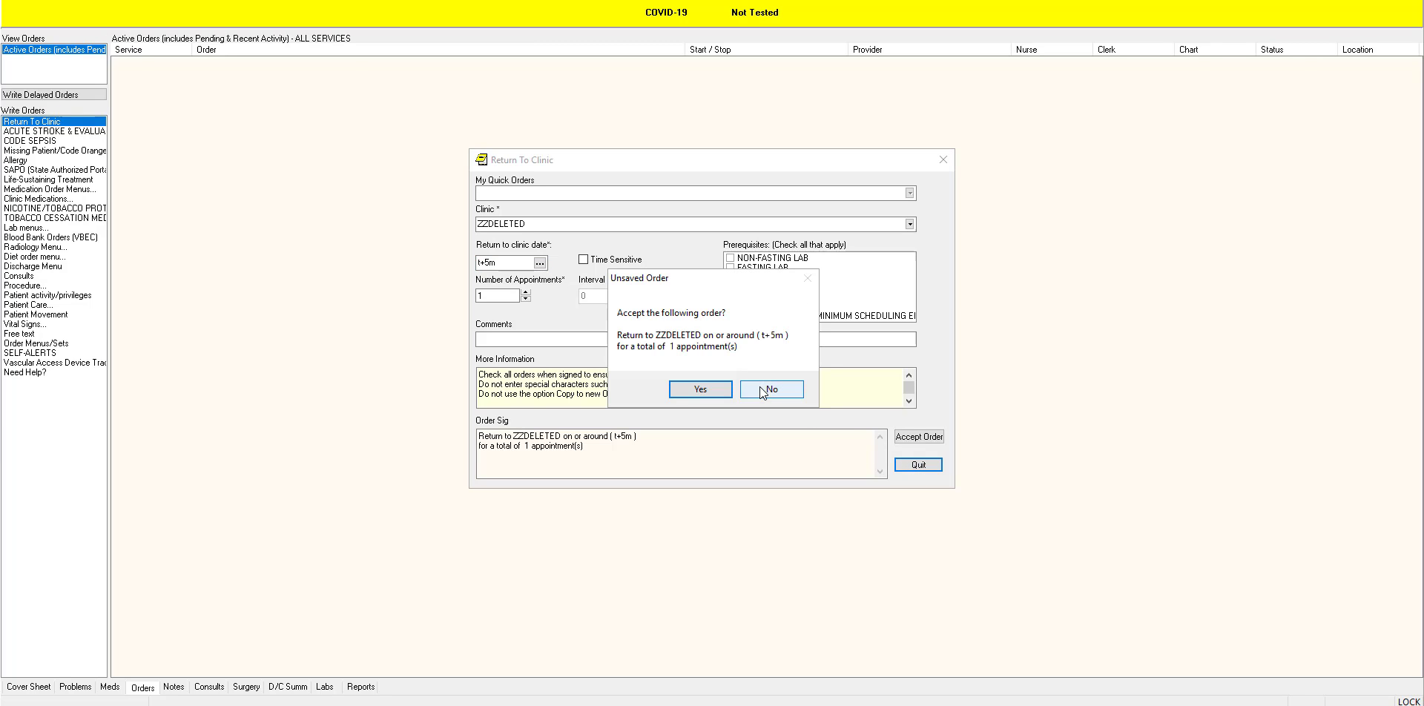
pyautogui.click(765, 391)
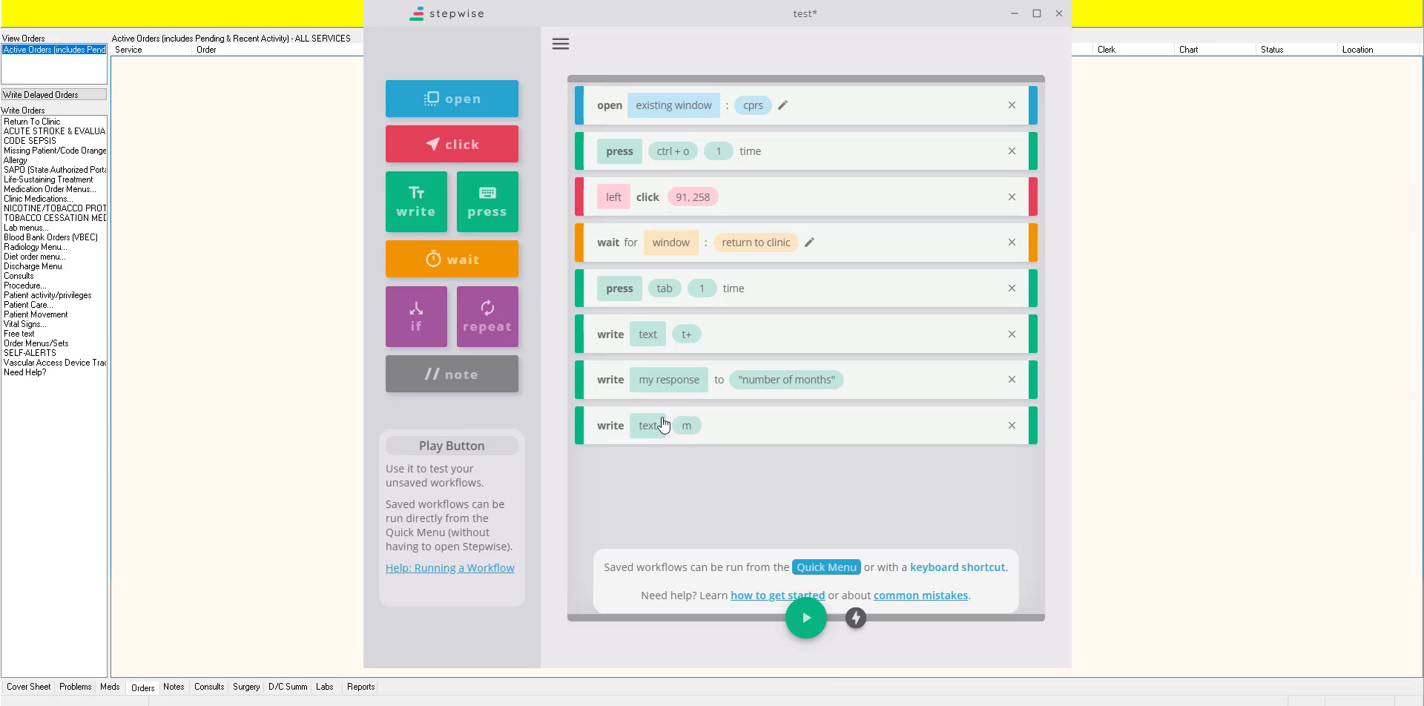
pyautogui.click(475, 146)
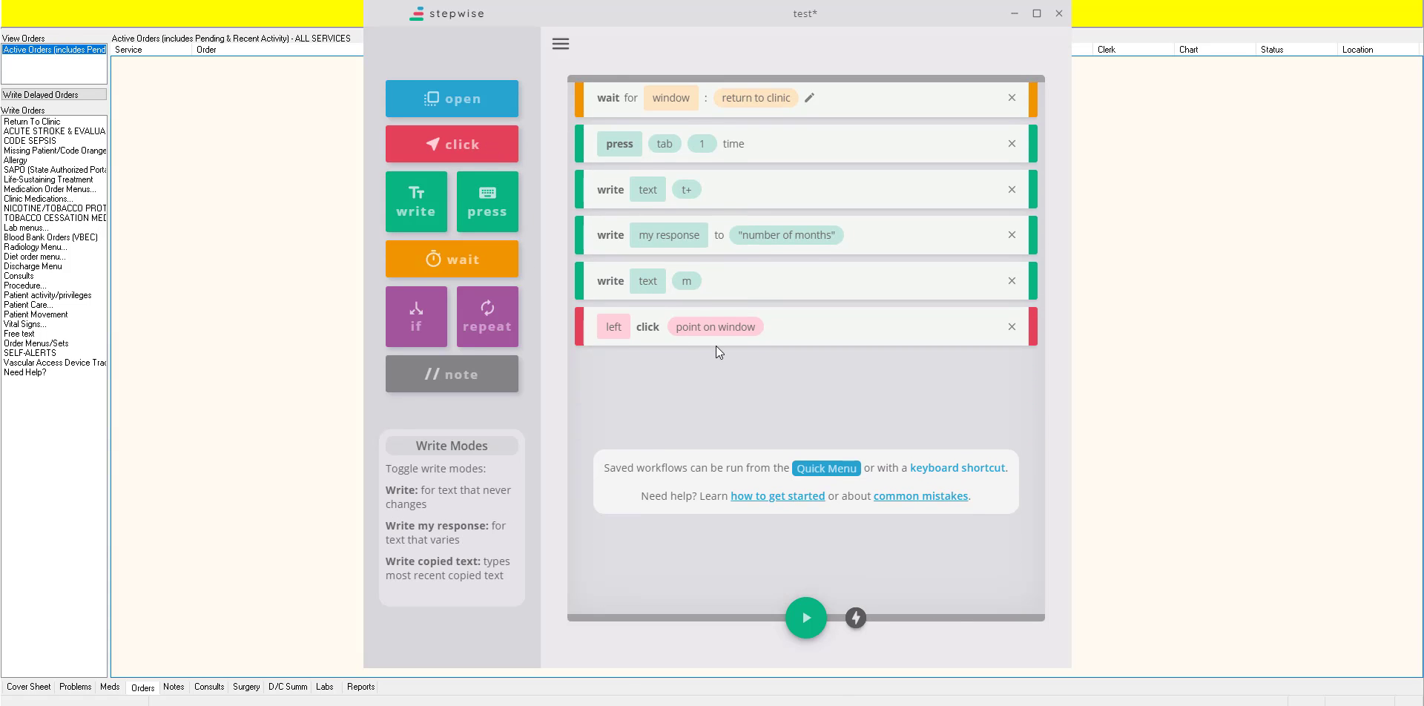
pyautogui.click(700, 330)
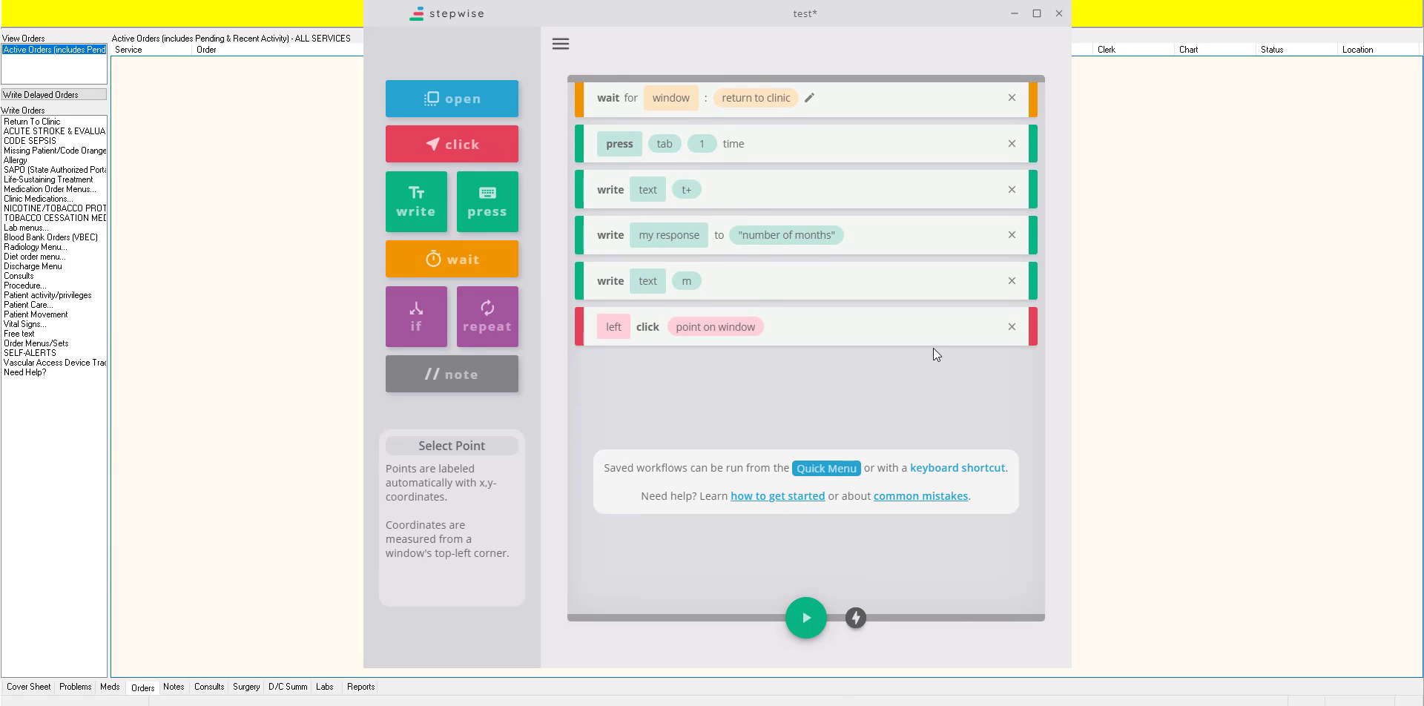
pyautogui.click(1012, 326)
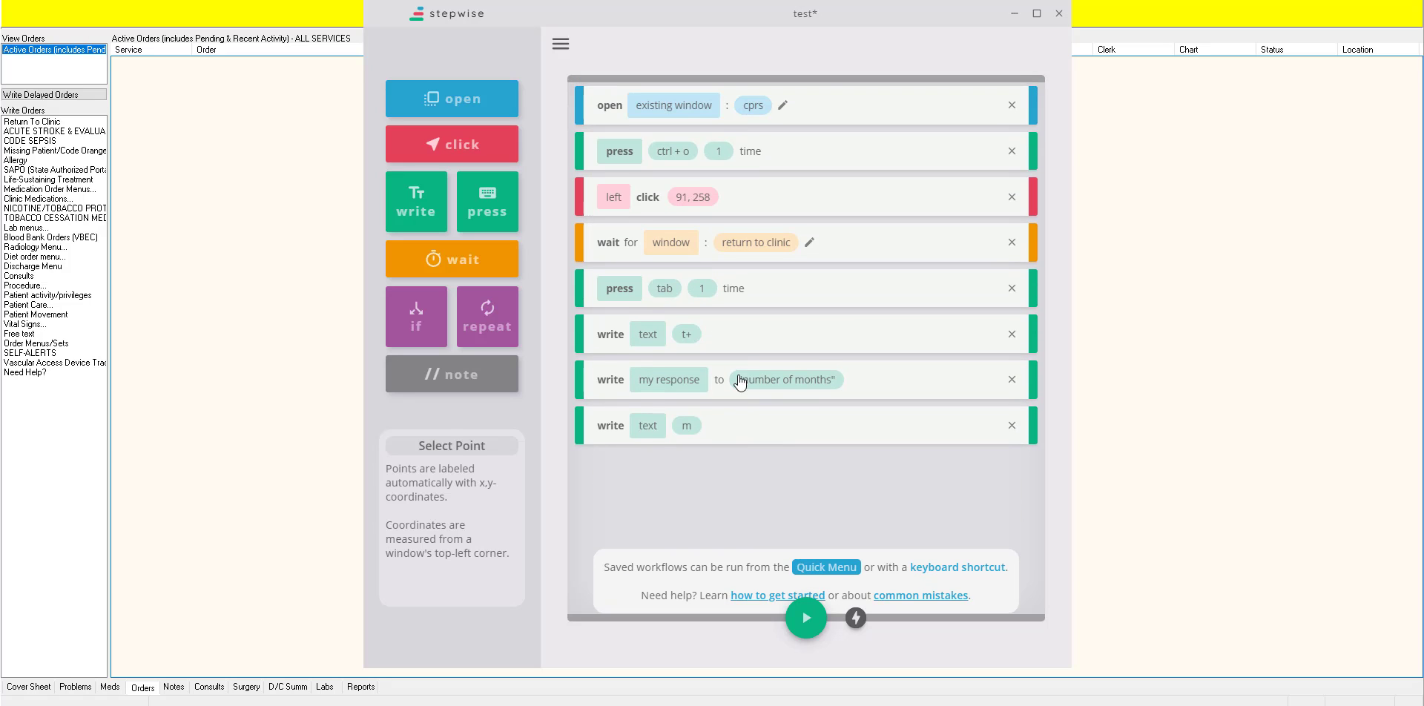
# Step: Look at the workflow's shortcut key option and the Quick Menu help without assigning a shortcut
pyautogui.click(856, 620)
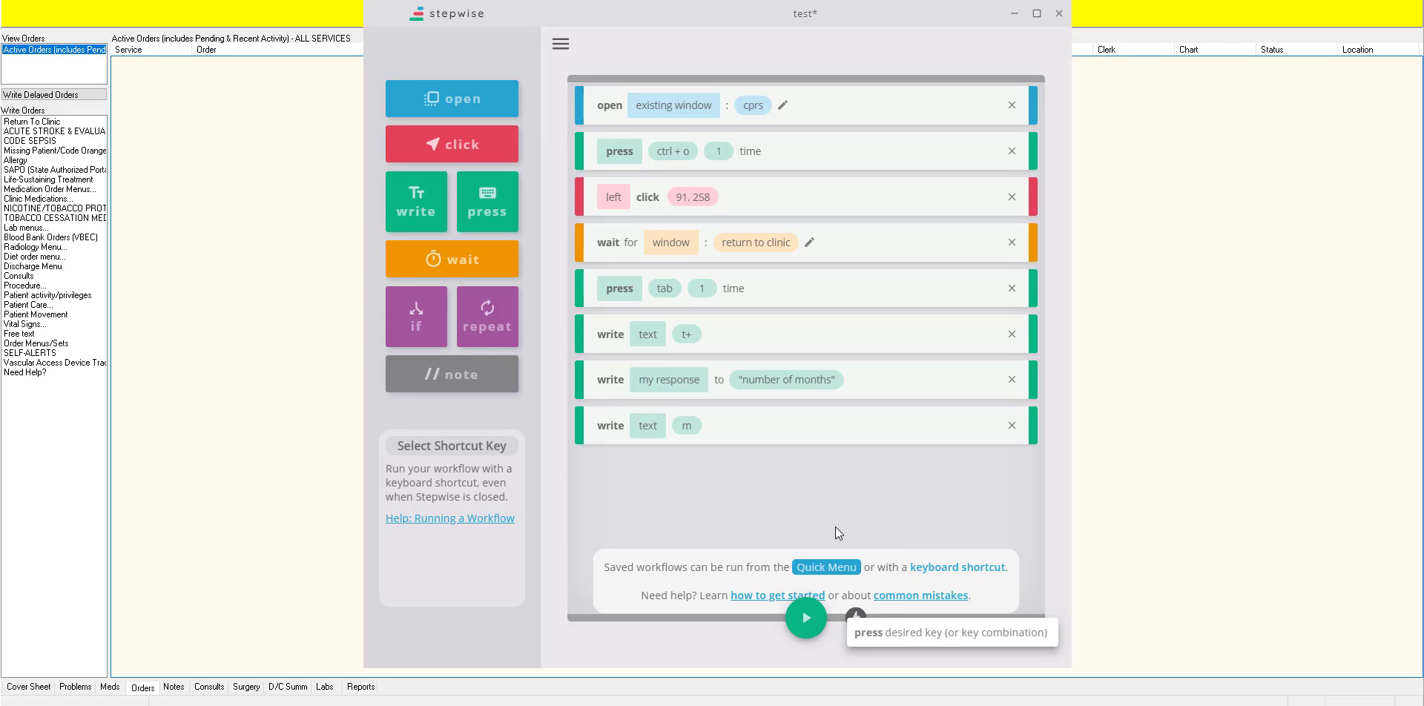
pyautogui.click(806, 496)
pyautogui.moveTo(812, 568)
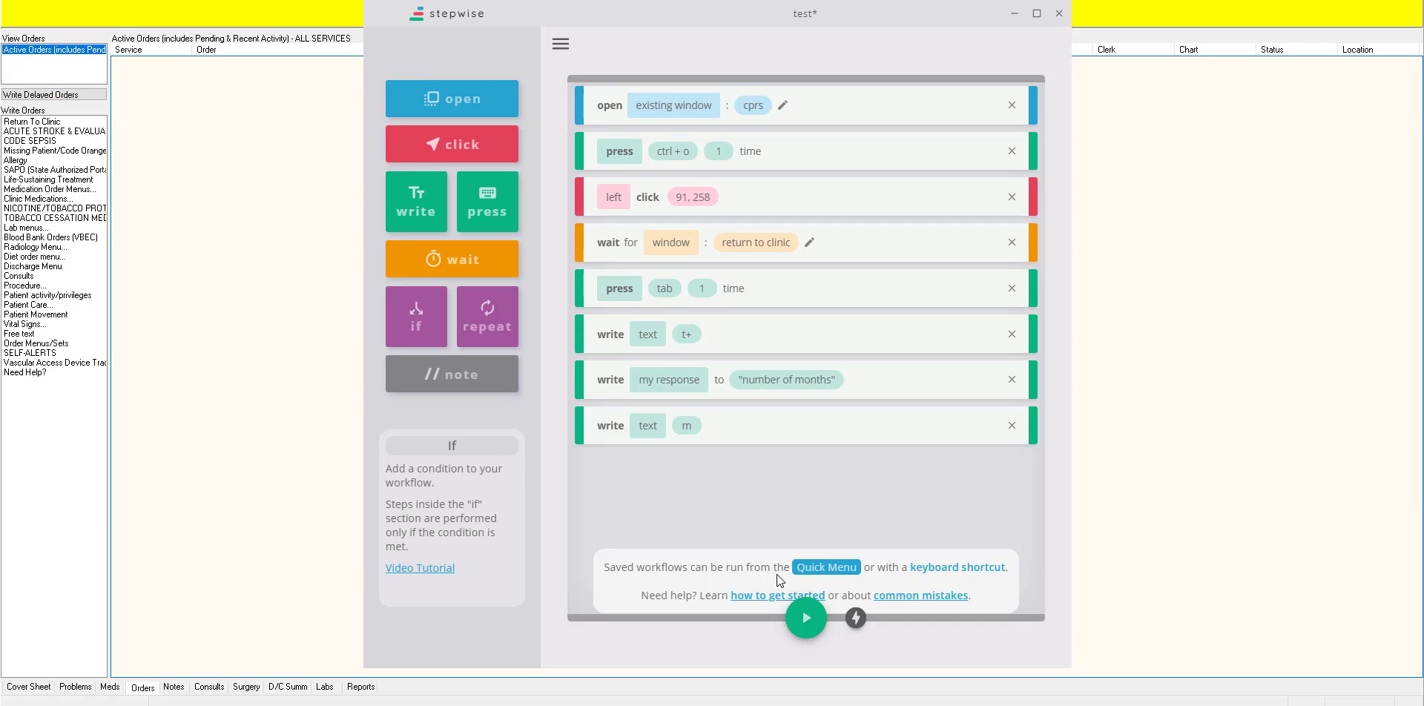
pyautogui.scroll(-2, 816, 545)
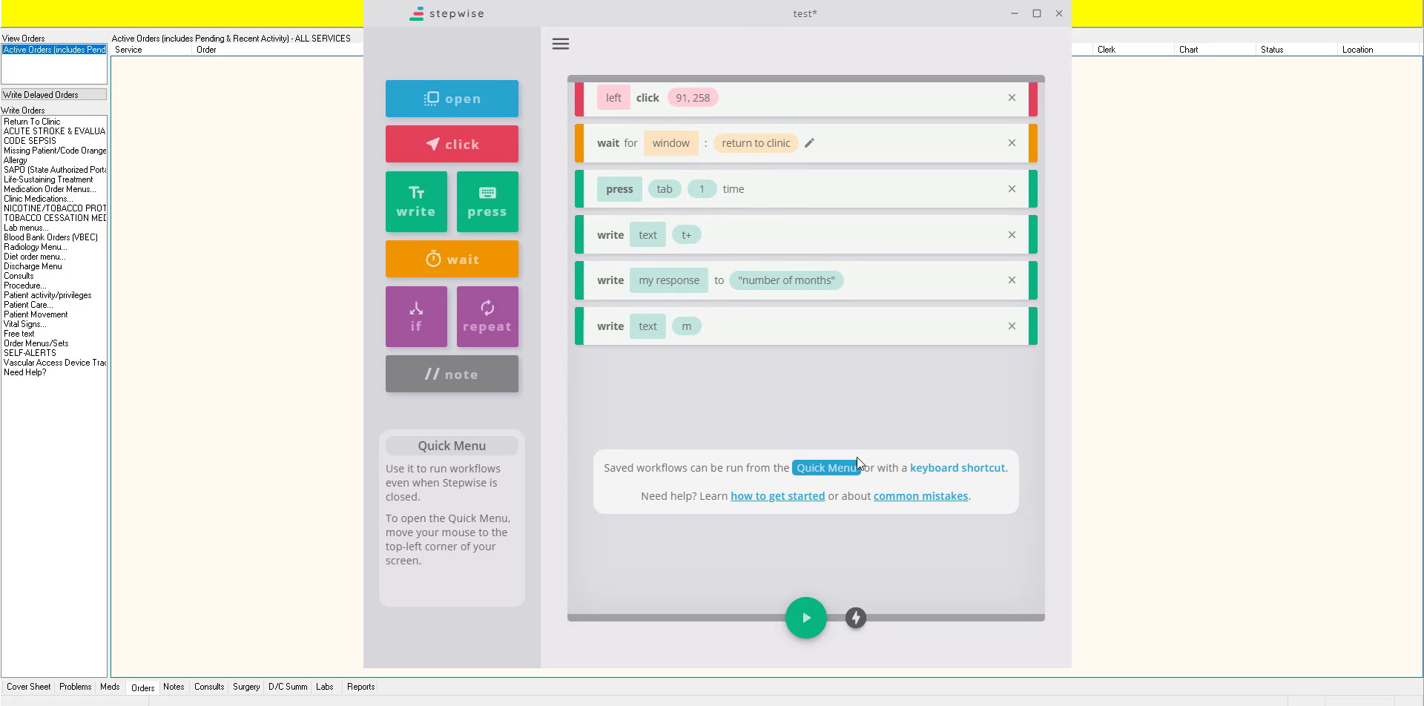